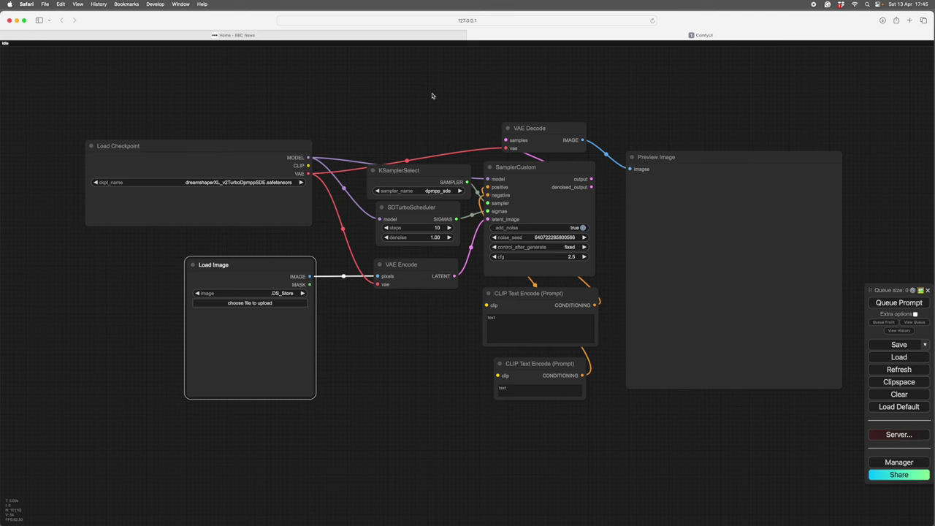
# Step: Nudge Load Checkpoint higher, both CLIP Text Encode nodes down and VAE Decode left
pyautogui.moveTo(294, 151); pyautogui.dragTo(306, 141)
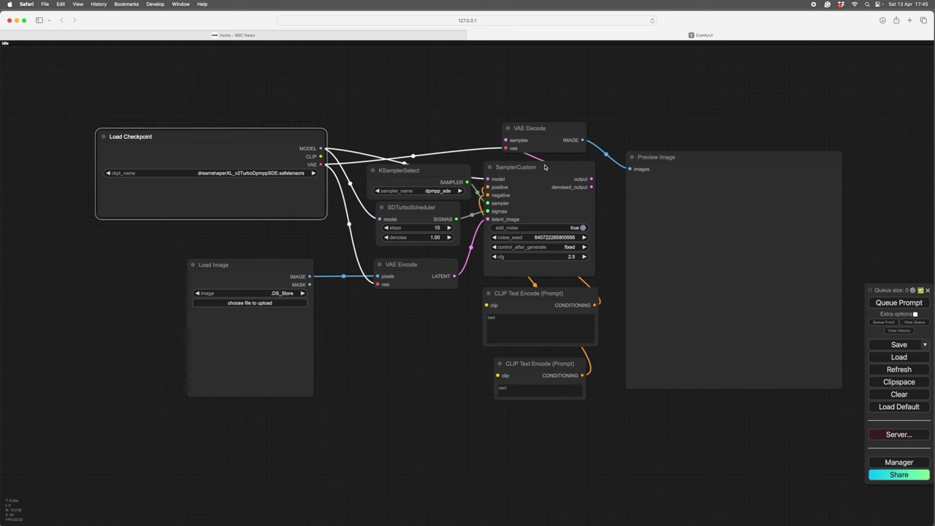
pyautogui.moveTo(546, 364); pyautogui.dragTo(546, 372)
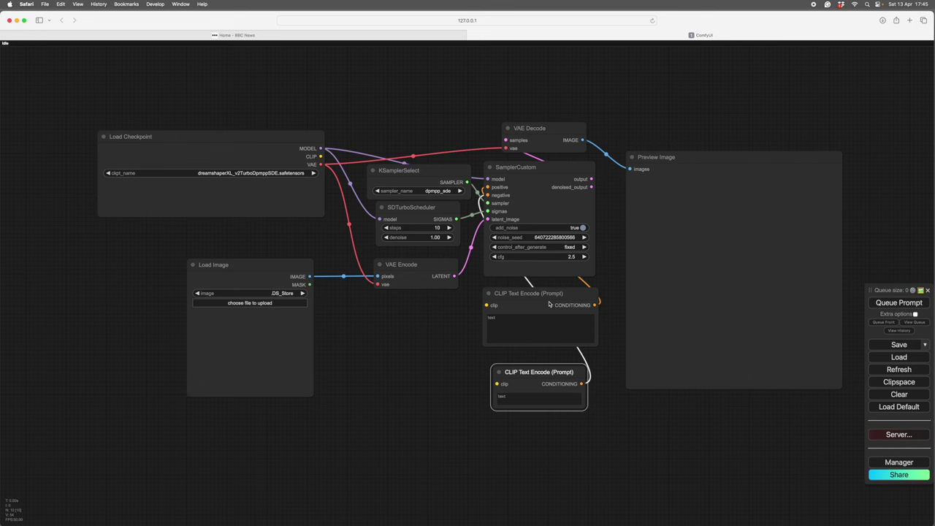
pyautogui.moveTo(545, 298); pyautogui.dragTo(546, 301)
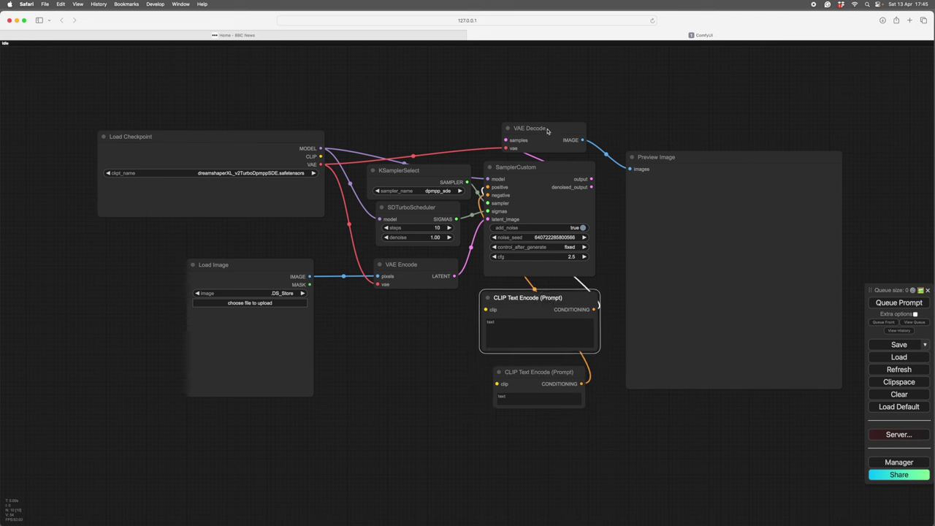
pyautogui.moveTo(547, 131); pyautogui.dragTo(542, 129)
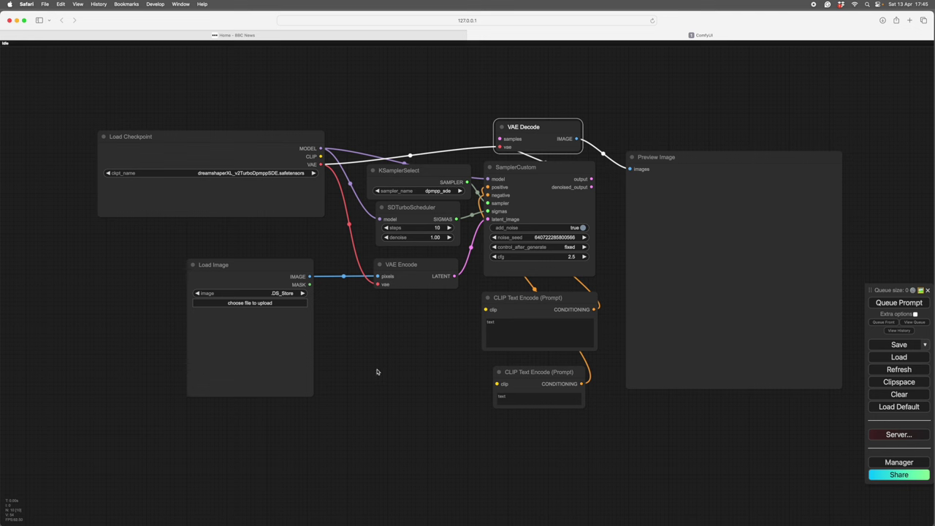
pyautogui.moveTo(232, 137); pyautogui.dragTo(234, 139)
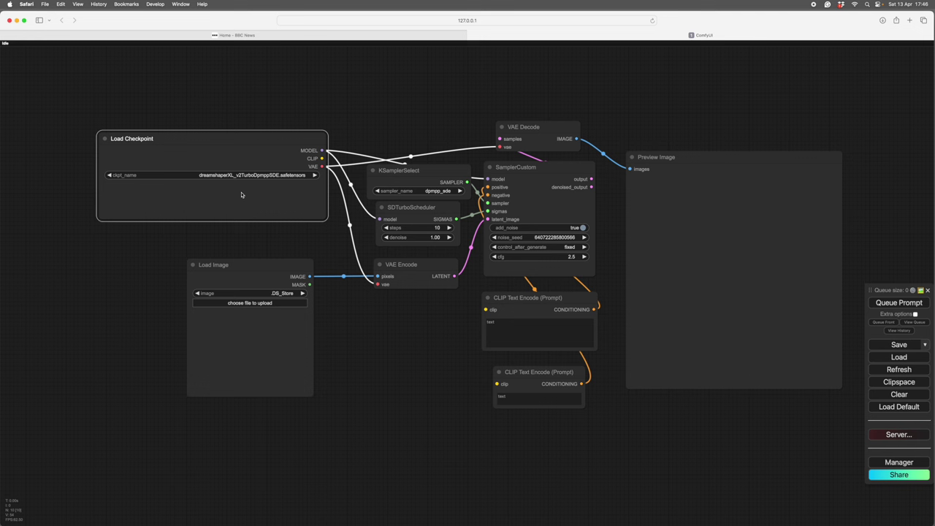
pyautogui.moveTo(253, 138); pyautogui.dragTo(256, 114)
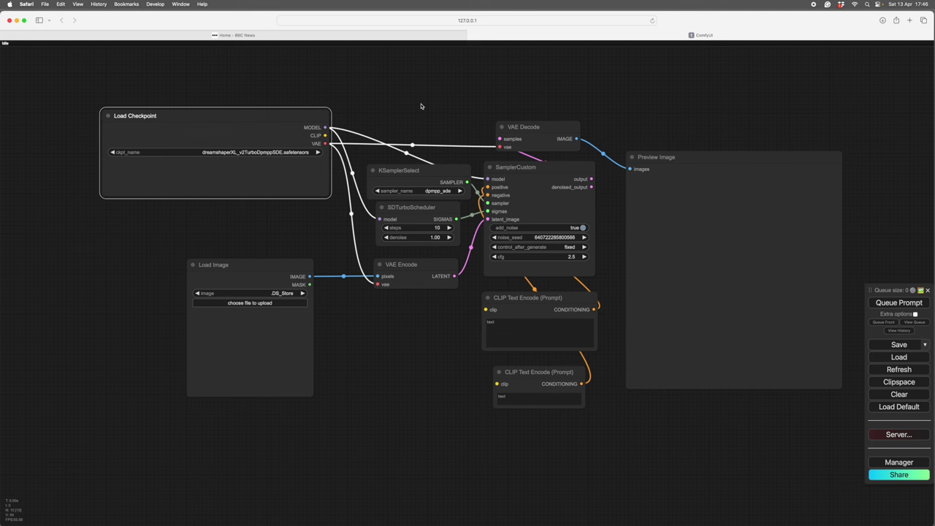
pyautogui.moveTo(542, 130); pyautogui.dragTo(539, 129)
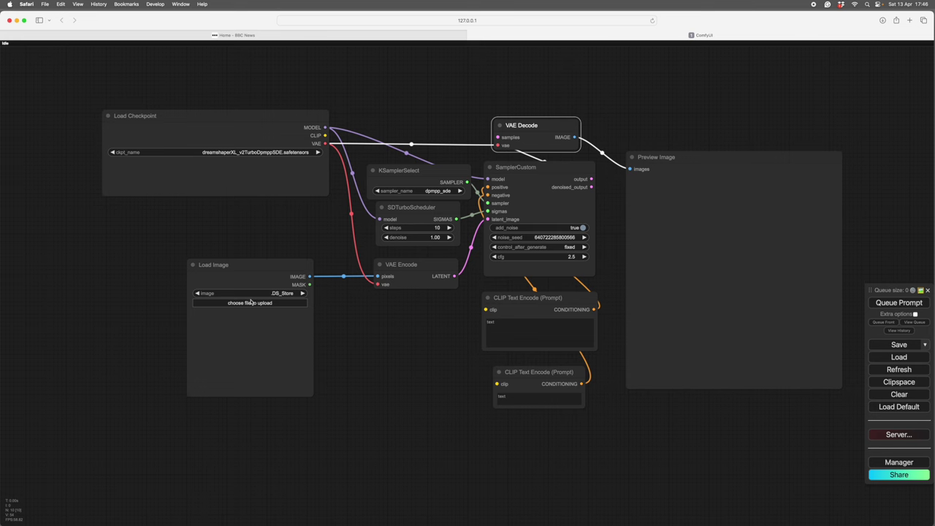
# Step: Load IPAdapter_00007_.png, the blue-shawl portrait, into the Load Image node
pyautogui.click(252, 268)
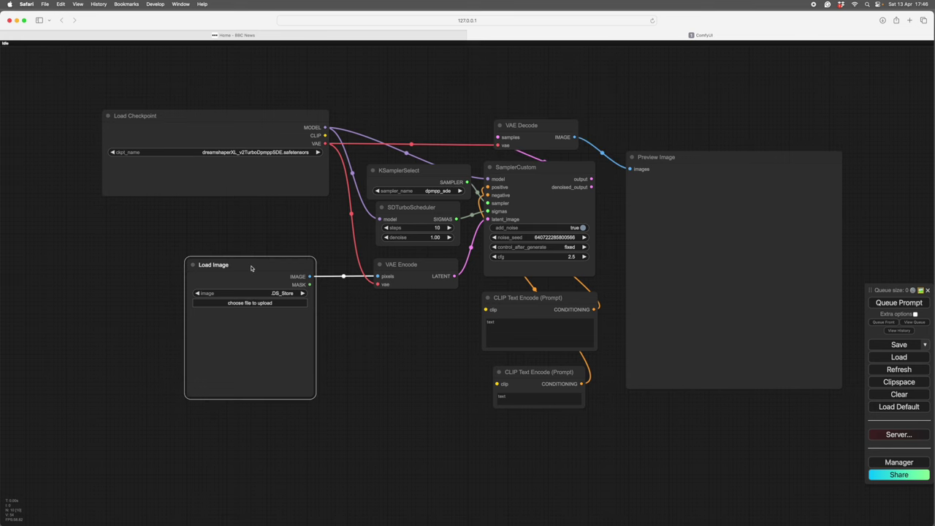
pyautogui.click(252, 302)
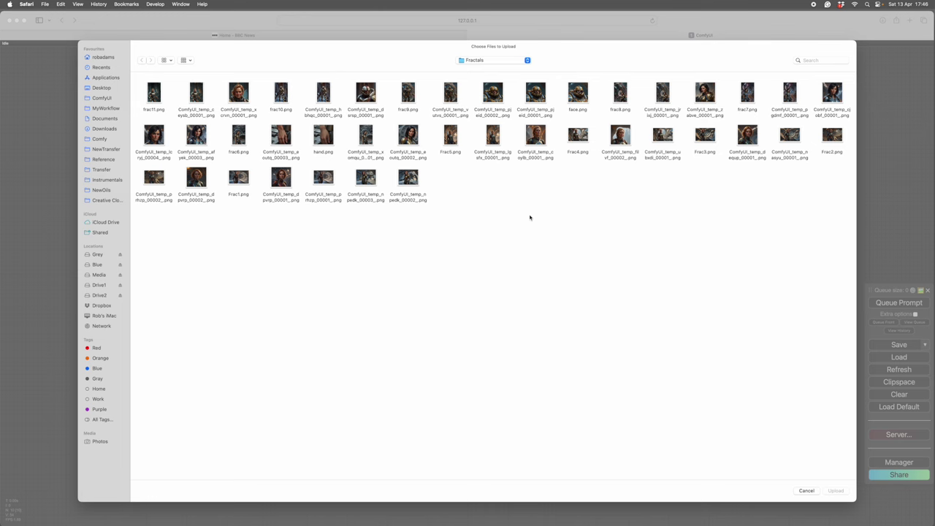
pyautogui.click(494, 60)
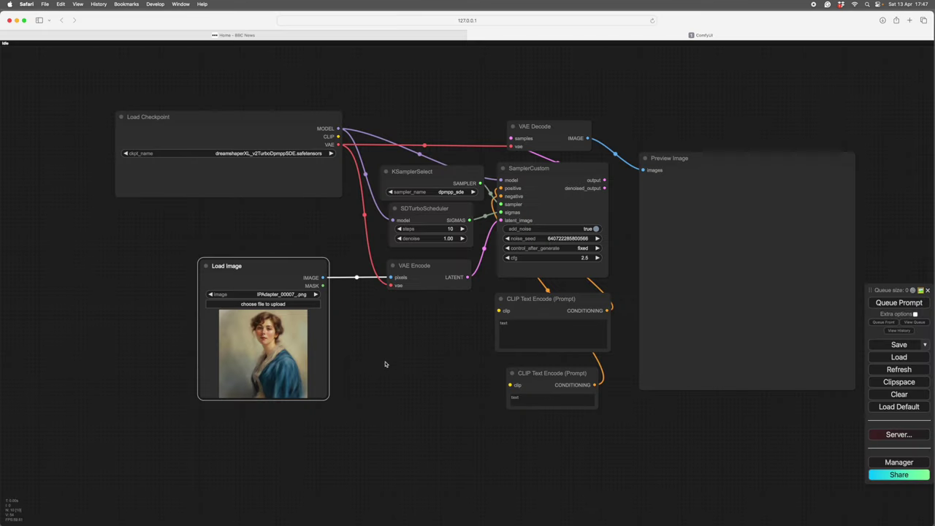
pyautogui.scroll(5, 409, 365)
pyautogui.scroll(3, 408, 370)
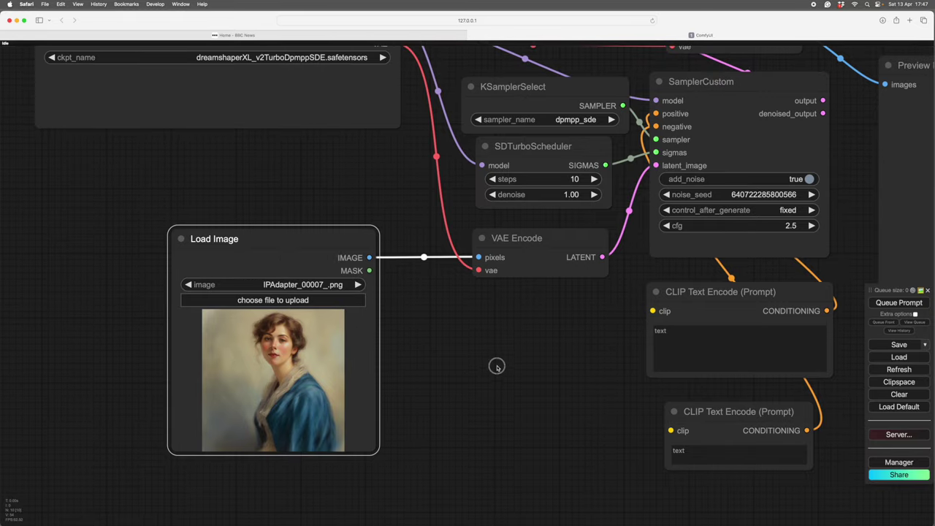
# Step: Enter 'Tough, punk girl, black leather jacket, graffiti wall' in the upper CLIP Text Encode
pyautogui.moveTo(496, 365)
pyautogui.mouseDown()
pyautogui.moveTo(495, 376)
pyautogui.moveTo(512, 372)
pyautogui.moveTo(489, 375)
pyautogui.mouseUp()
pyautogui.scroll(-4, 489, 374)
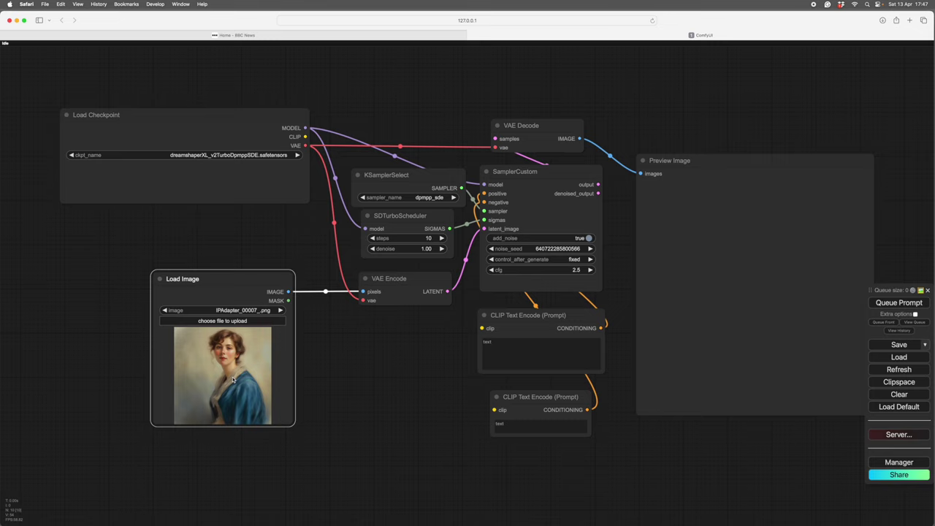
pyautogui.scroll(4, 416, 378)
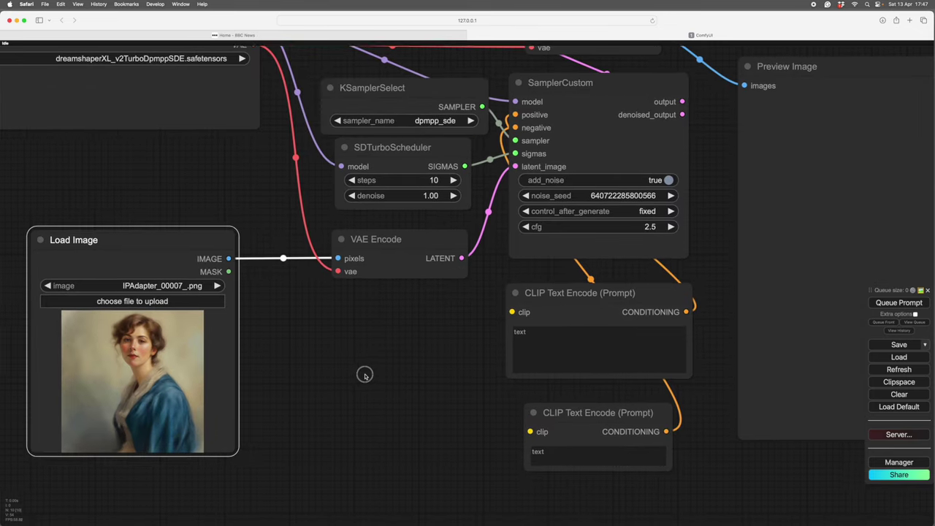
pyautogui.moveTo(364, 375); pyautogui.dragTo(400, 377)
pyautogui.scroll(4, 417, 375)
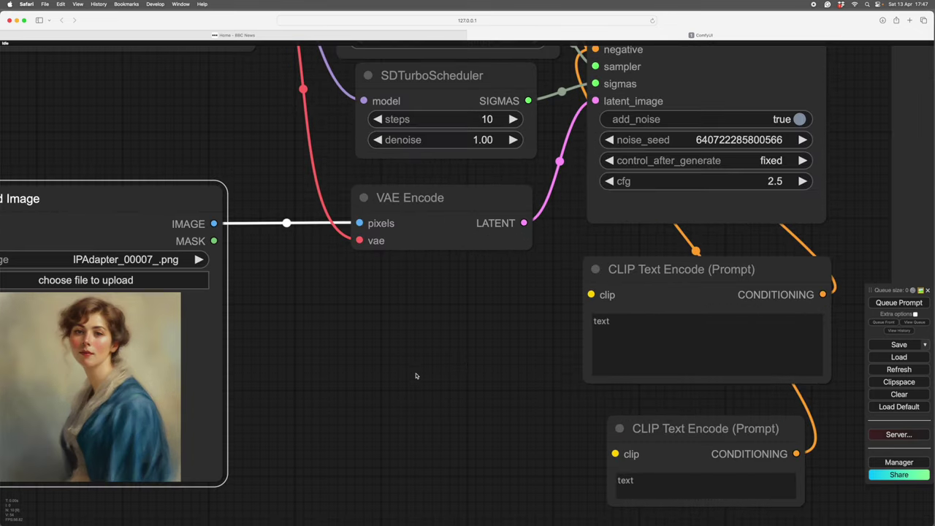
pyautogui.scroll(-3, 487, 378)
pyautogui.hscroll(5, 515, 381)
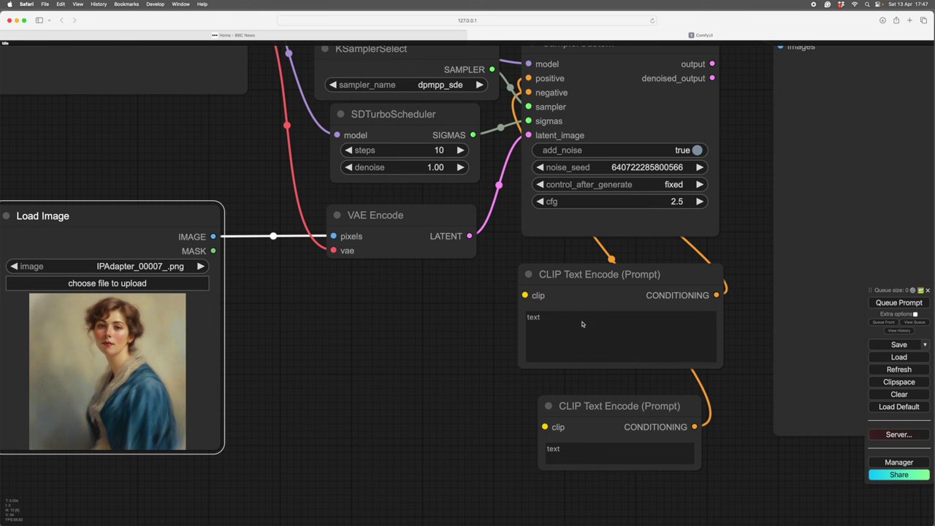
pyautogui.click(582, 324)
pyautogui.write('Tough, ')
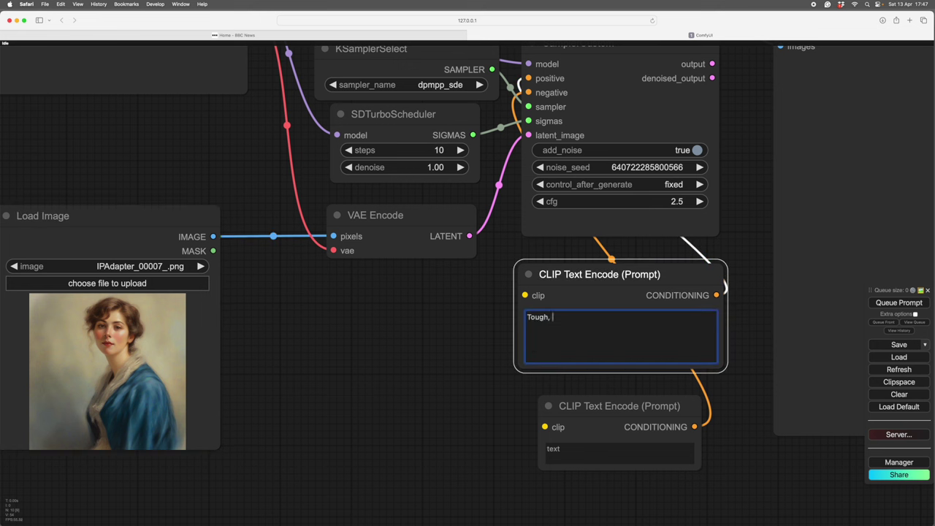
pyautogui.write('punk girl, black leather jacket,')
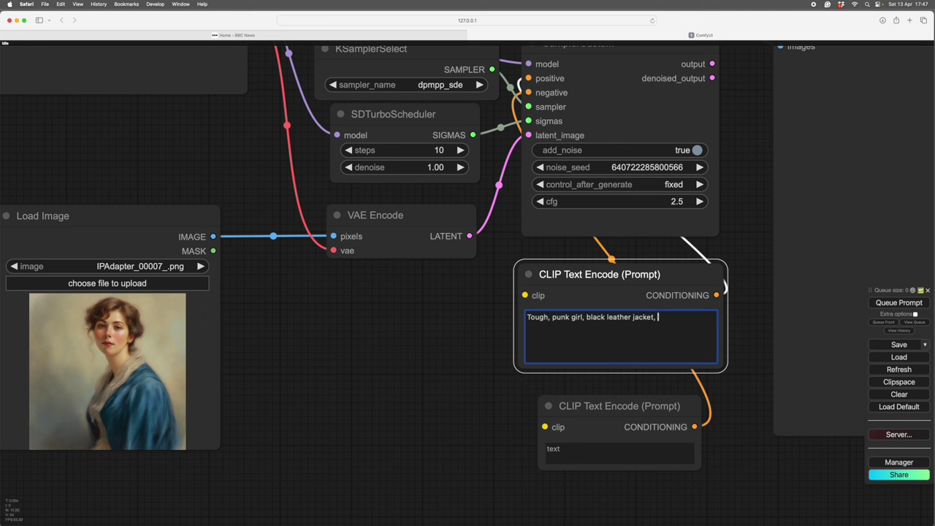
pyautogui.write(' graffiti wa')
pyautogui.press('BackSpace')
# Step: Select the negative prompt node, leaving its text empty
pyautogui.click(592, 440)
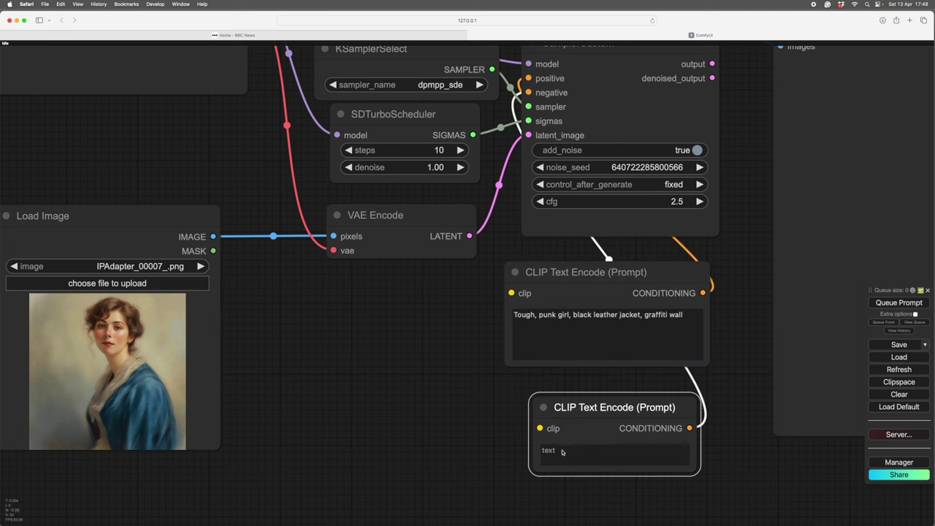
pyautogui.click(562, 452)
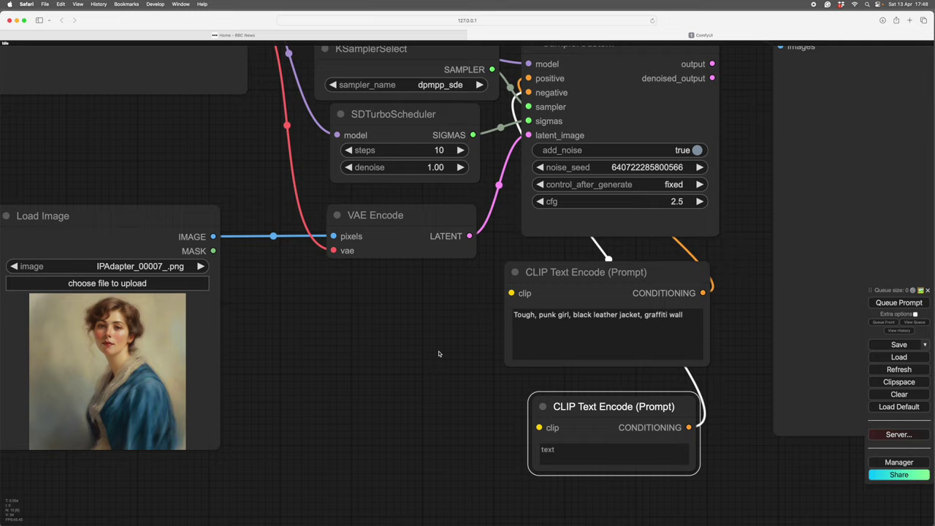
pyautogui.scroll(-4, 438, 354)
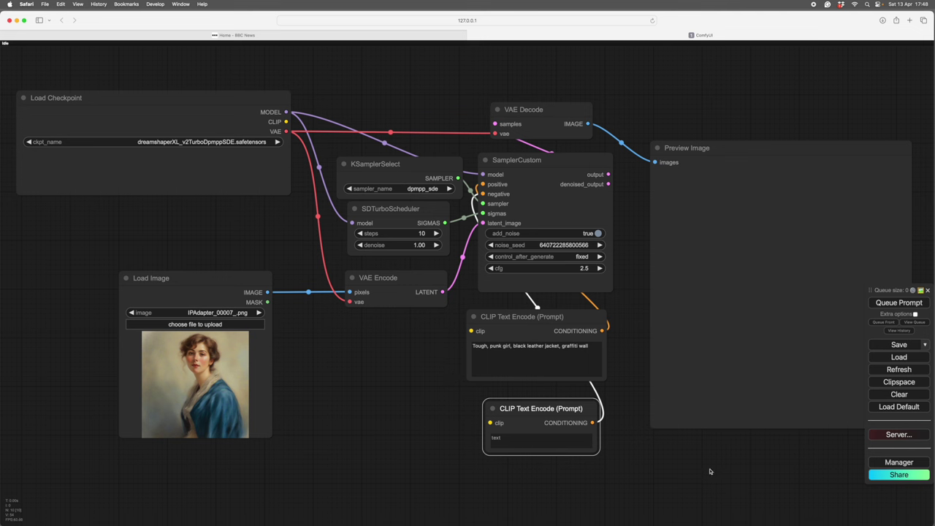
# Step: Connect Load Checkpoint's CLIP output to both text encoders and queue the prompt
pyautogui.click(890, 304)
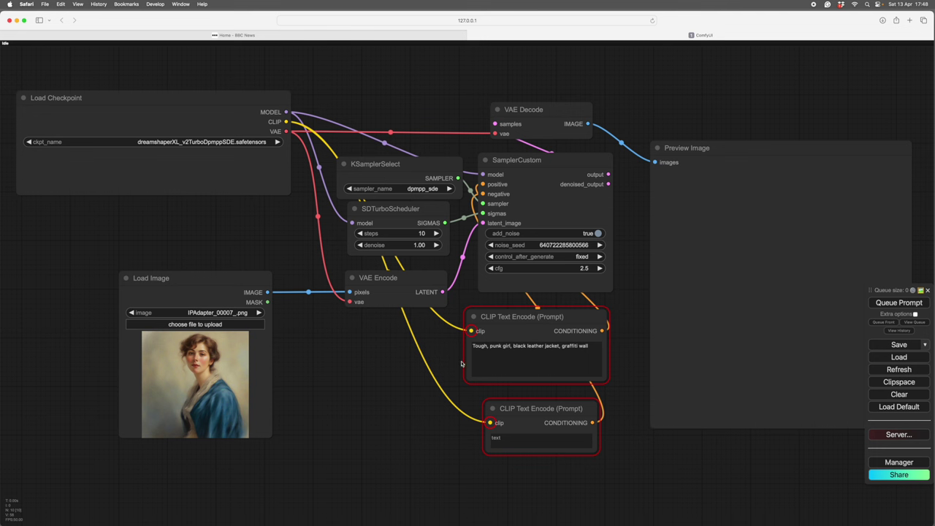
pyautogui.click(901, 304)
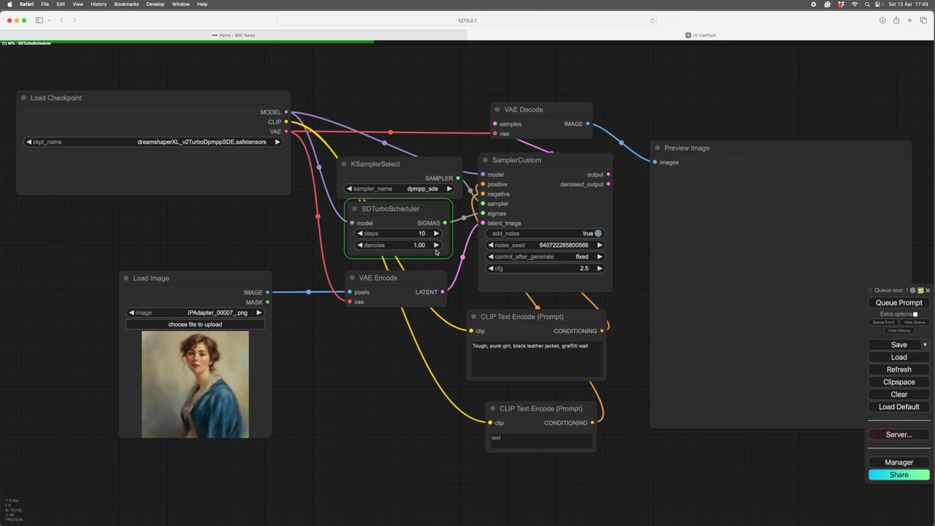
# Step: Let the run finish and view the leather-jacket punk girl in Preview Image
pyautogui.moveTo(417, 210); pyautogui.dragTo(418, 211)
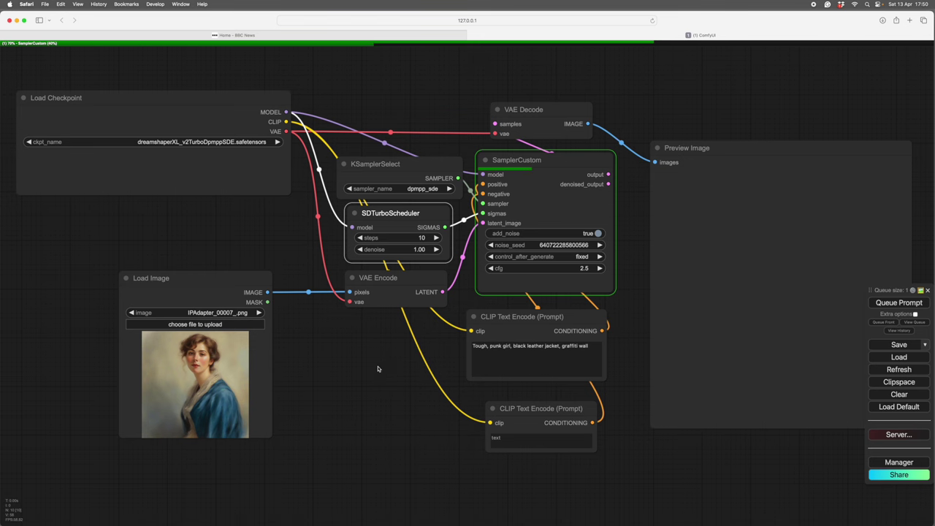
pyautogui.scroll(-2, 372, 362)
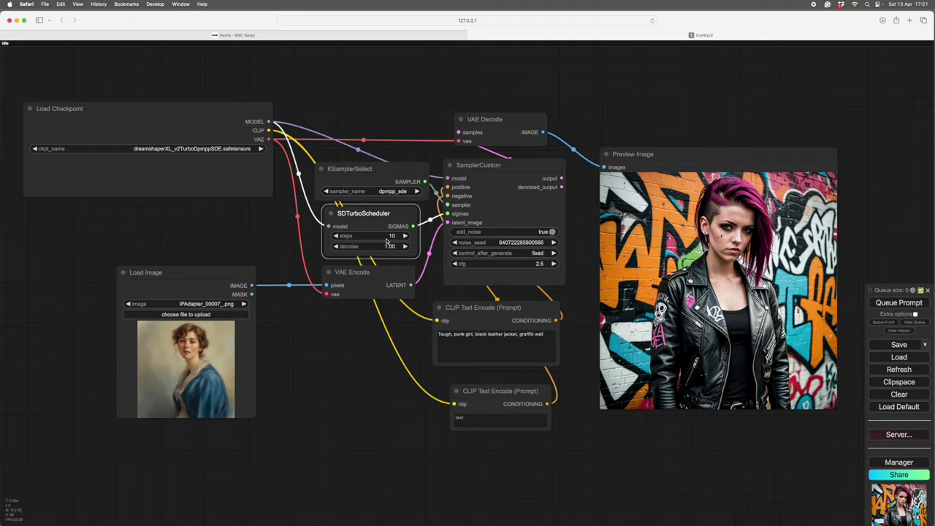
# Step: Set the SDTurboScheduler denoise to 0.5
pyautogui.scroll(5, 387, 241)
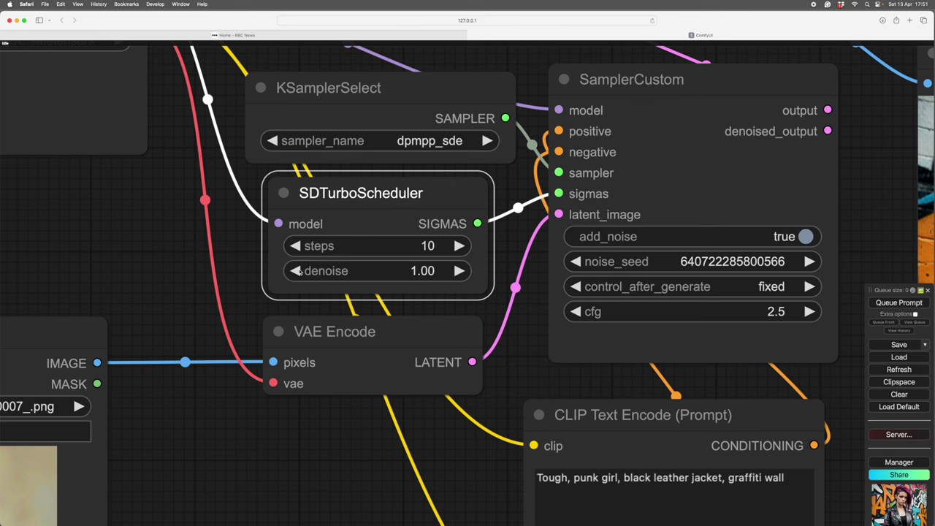
pyautogui.click(421, 271)
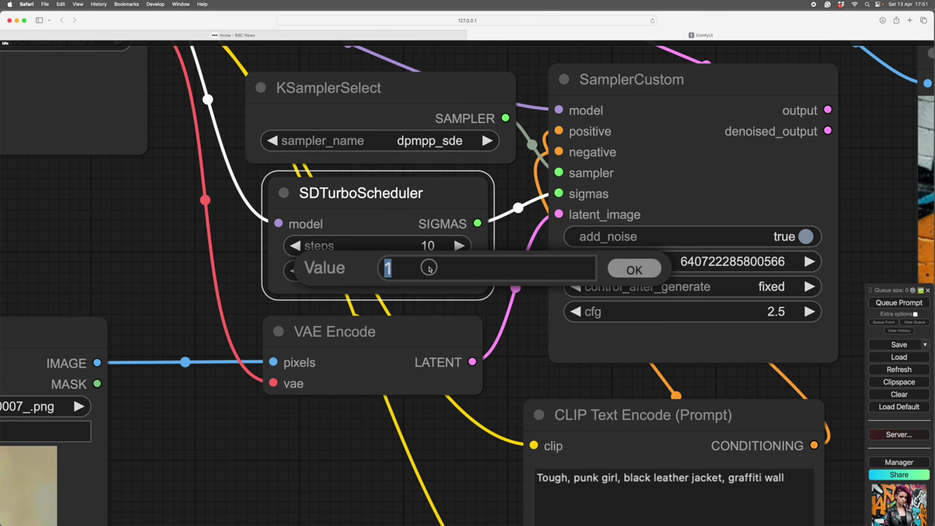
pyautogui.write('0.5')
pyautogui.press('Return')
# Step: Regenerate with Ctrl+Enter, producing a red-haired punk girl closer to the portrait
pyautogui.scroll(-3, 319, 351)
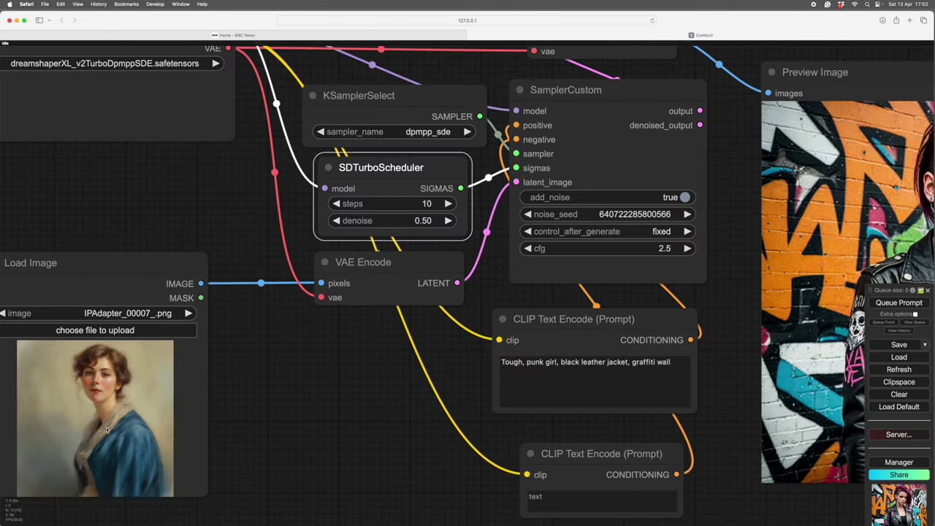
pyautogui.hscroll(3, 526, 373)
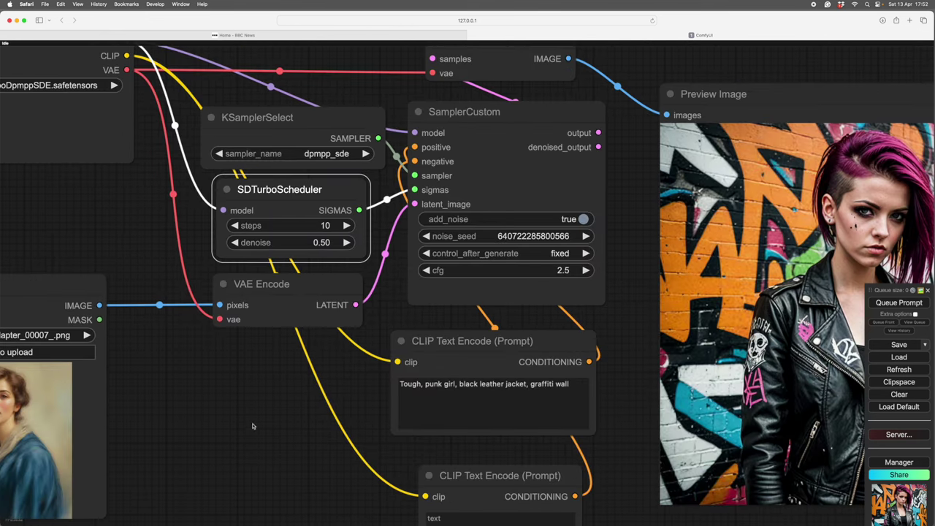
pyautogui.scroll(-2, 330, 401)
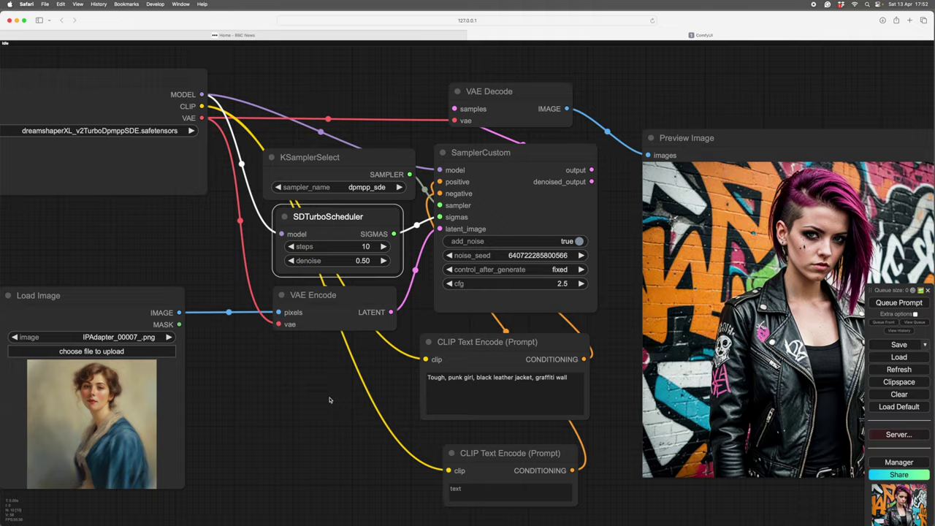
pyautogui.scroll(-2, 329, 400)
pyautogui.moveTo(328, 397); pyautogui.dragTo(325, 363)
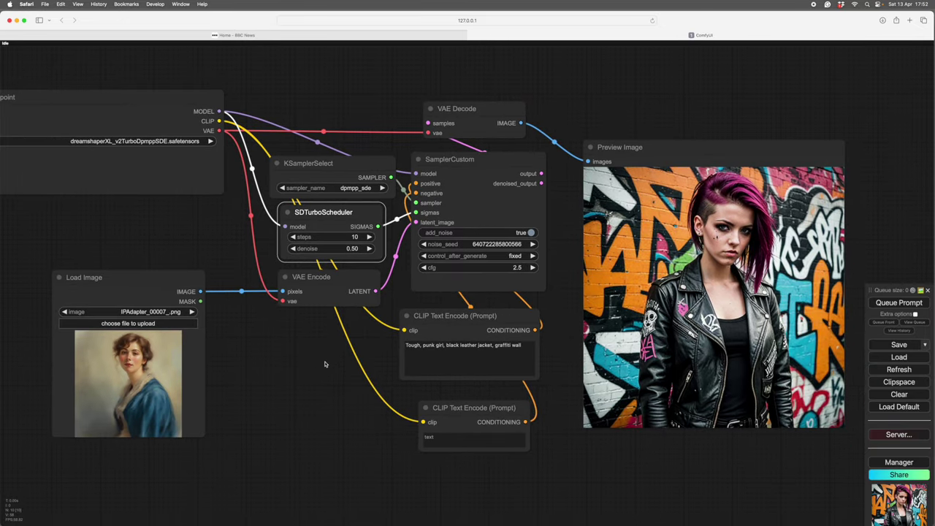
pyautogui.hotkey('ctrl', 'Return')
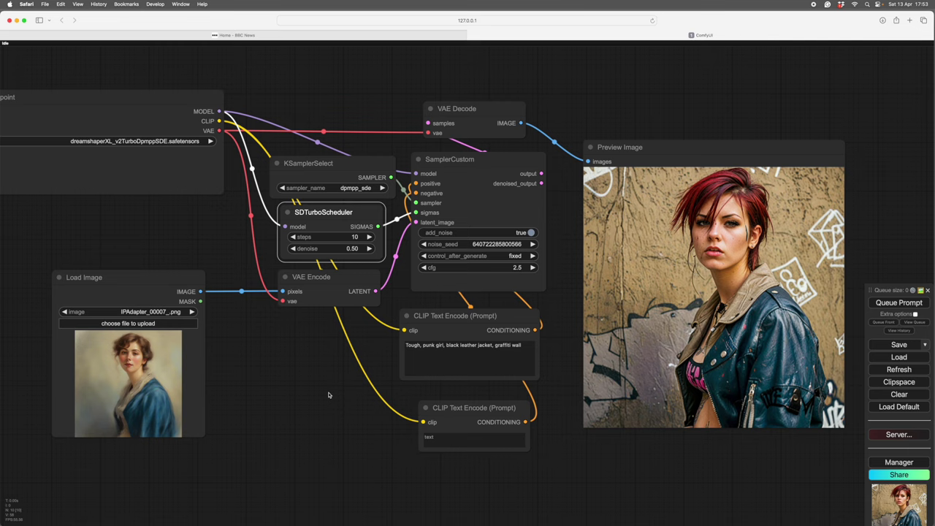
pyautogui.moveTo(614, 460); pyautogui.dragTo(602, 467)
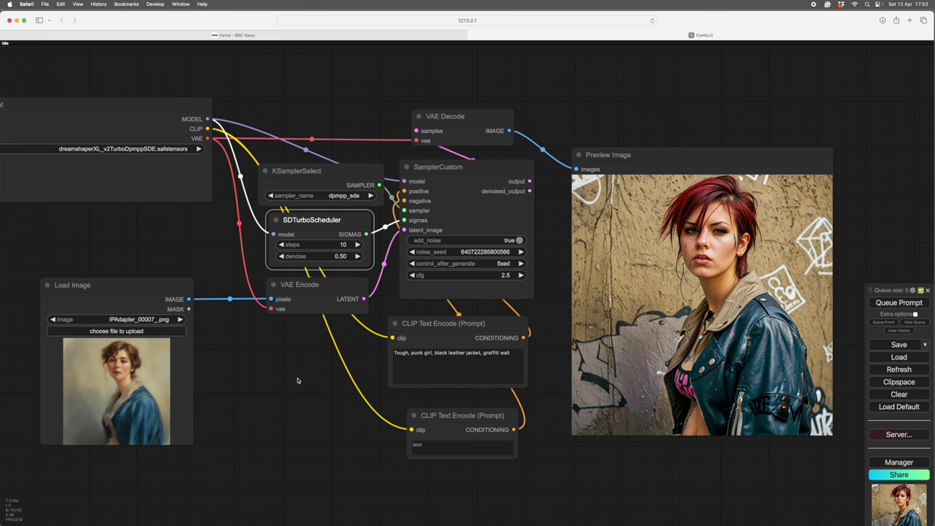
# Step: Append ', concept illustration' to the end of the positive prompt
pyautogui.scroll(2, 304, 338)
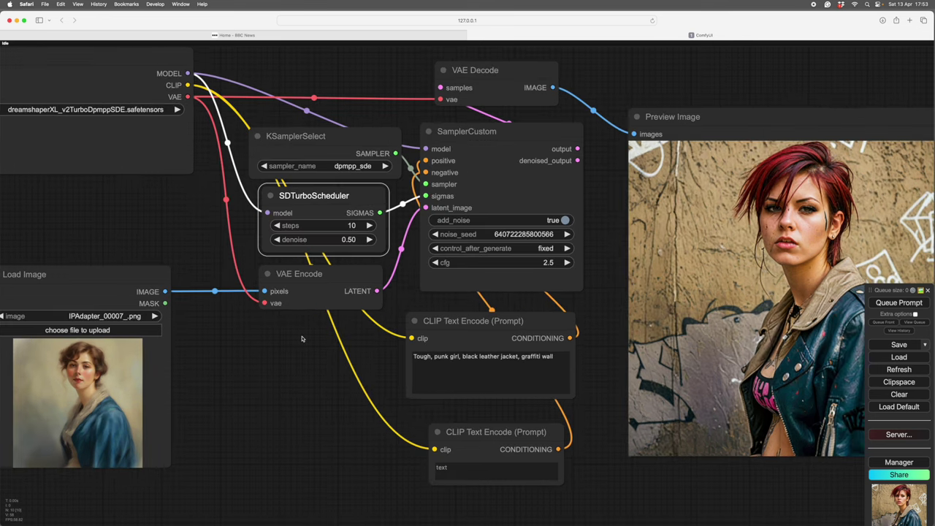
pyautogui.moveTo(310, 339); pyautogui.dragTo(361, 327)
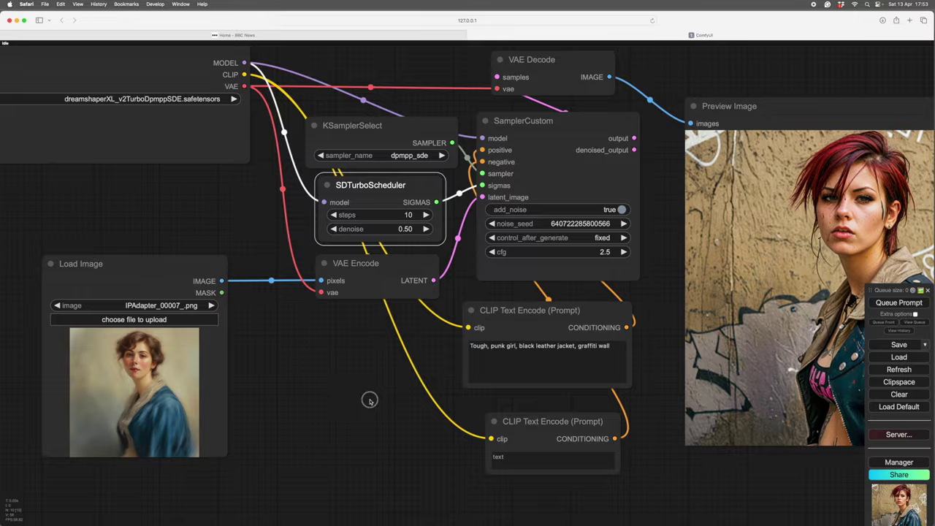
pyautogui.moveTo(368, 399); pyautogui.dragTo(238, 368)
pyautogui.scroll(-3, 247, 400)
pyautogui.scroll(3, 294, 396)
pyautogui.click(467, 343)
pyautogui.write(', illustration')
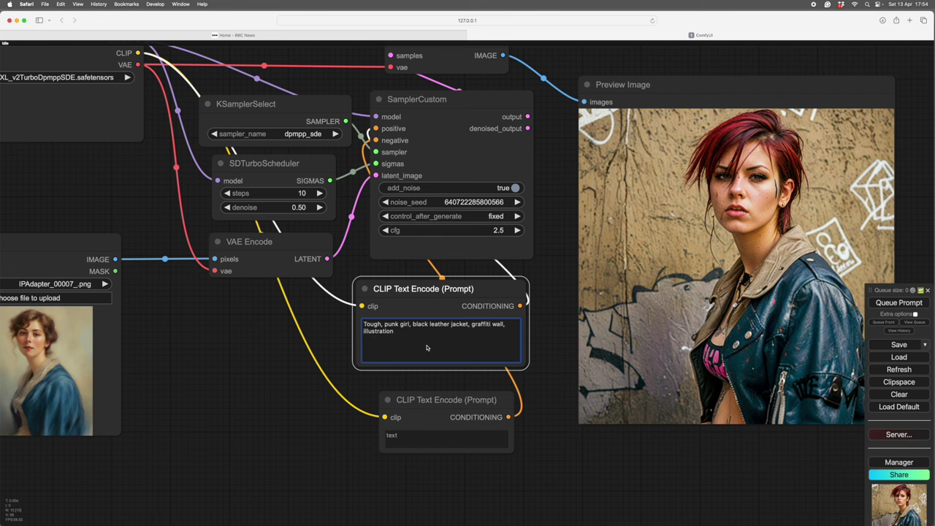
pyautogui.write('concept')
# Step: Queue the prompt and view the illustrated-style punk girl
pyautogui.scroll(-3, 324, 362)
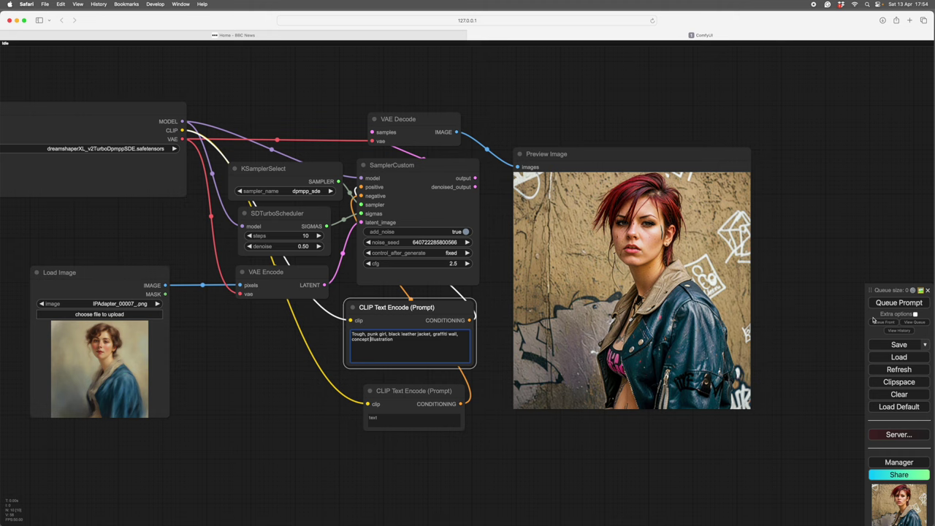
pyautogui.click(899, 303)
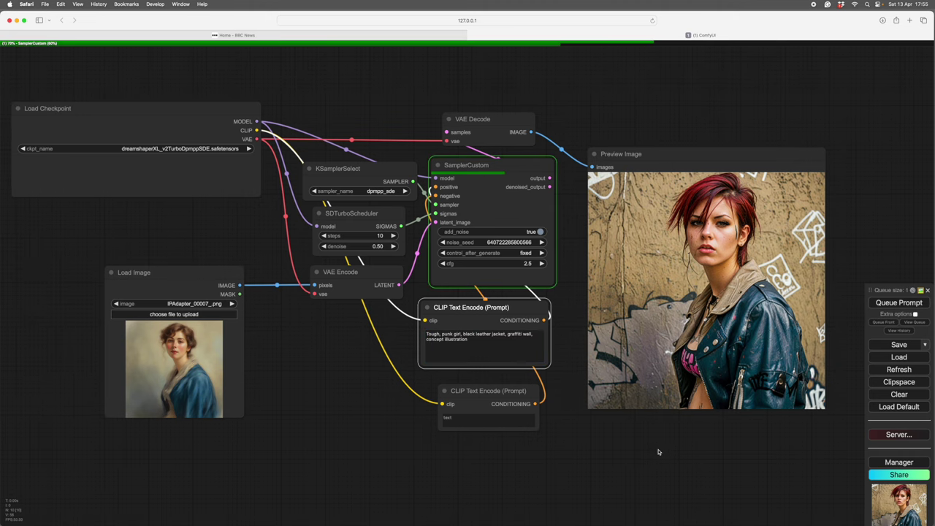
pyautogui.moveTo(669, 445); pyautogui.dragTo(505, 462)
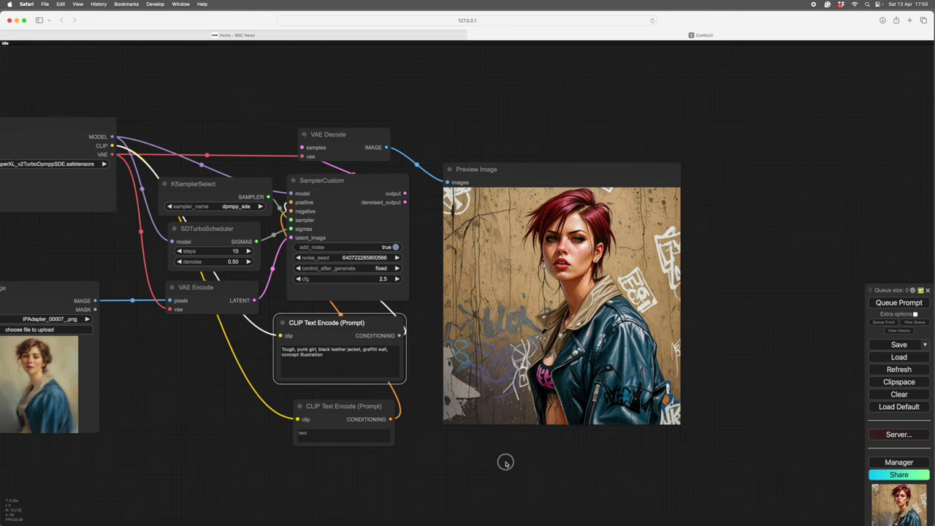
pyautogui.scroll(5, 506, 462)
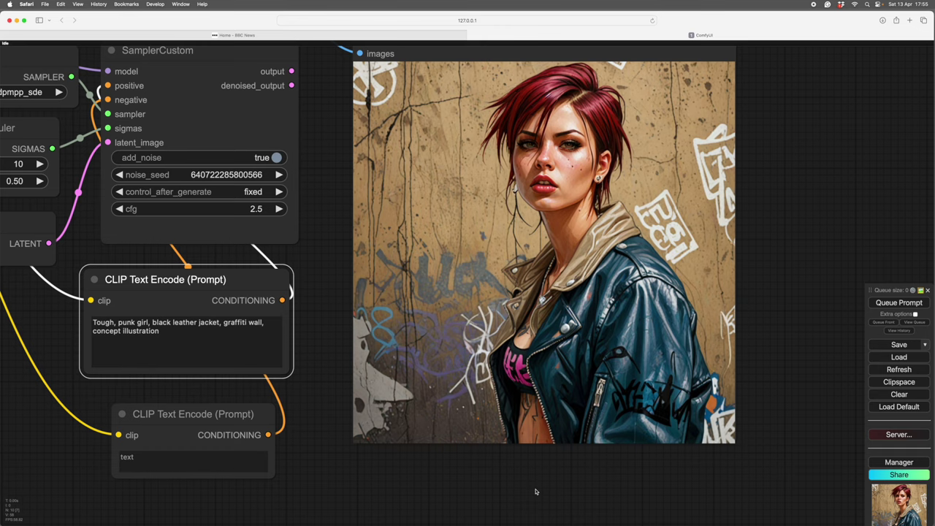
pyautogui.scroll(-2, 536, 492)
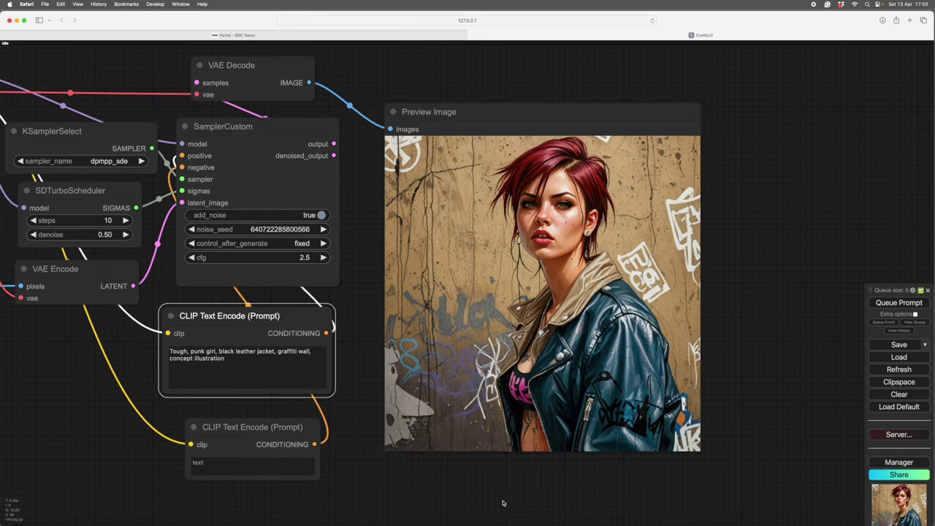
pyautogui.scroll(-3, 518, 497)
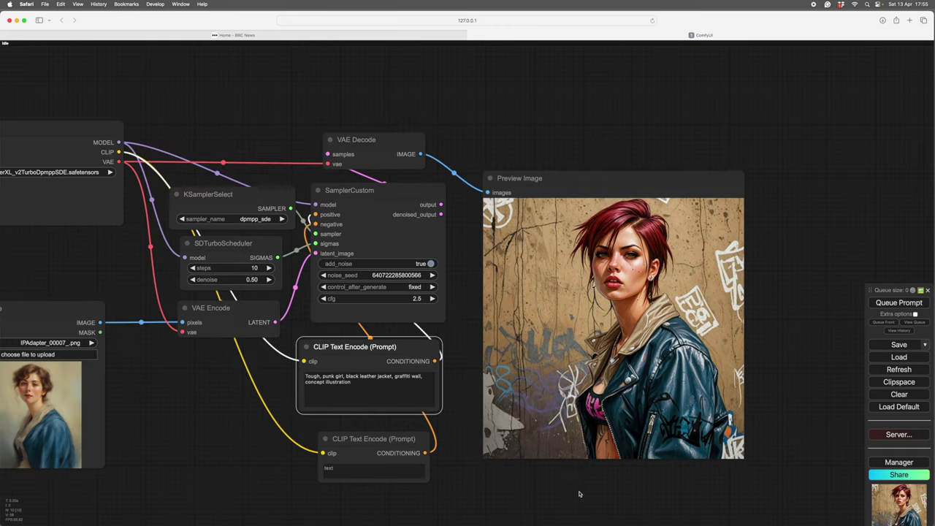
pyautogui.scroll(-2, 276, 421)
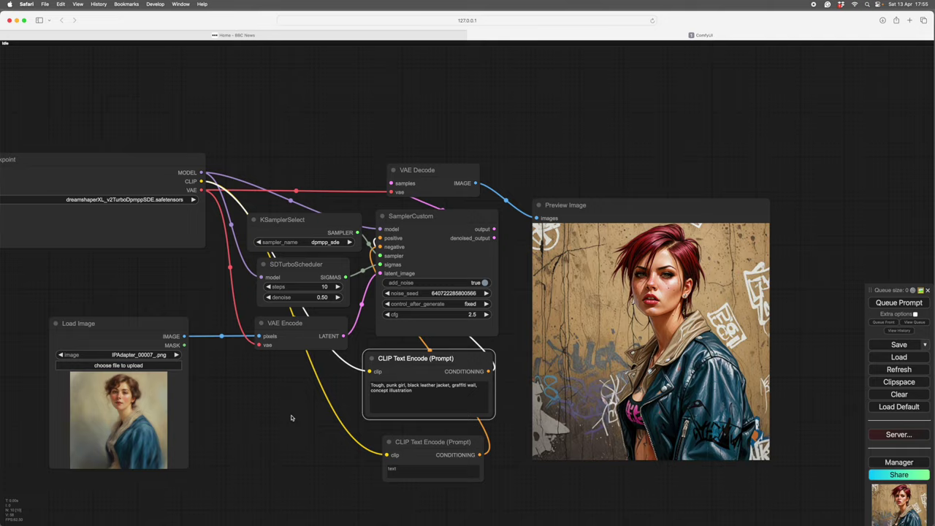
pyautogui.scroll(5, 564, 336)
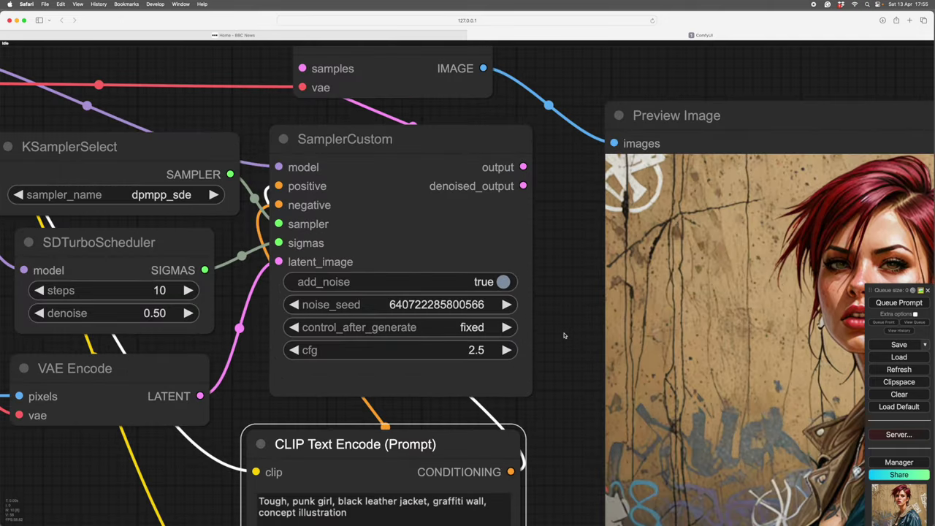
pyautogui.moveTo(564, 335); pyautogui.dragTo(599, 335)
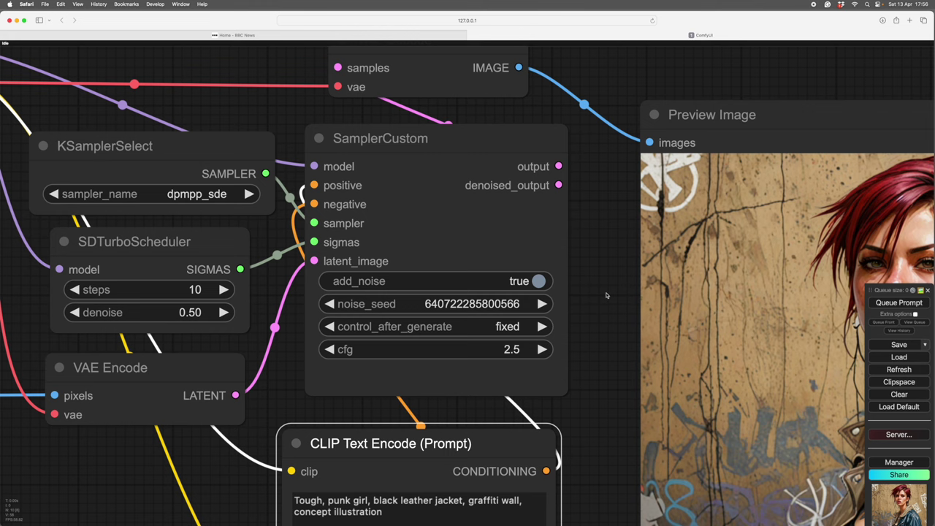
pyautogui.scroll(-4, 598, 295)
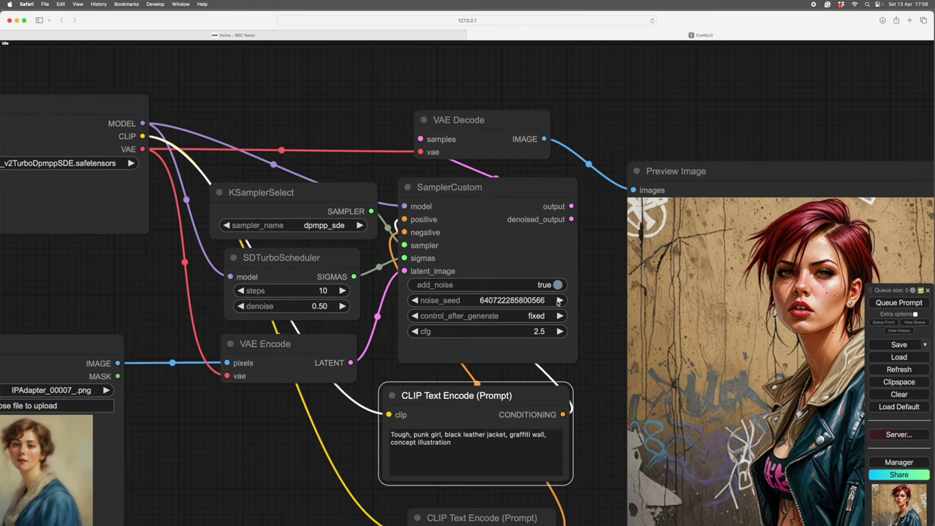
pyautogui.scroll(-2, 598, 300)
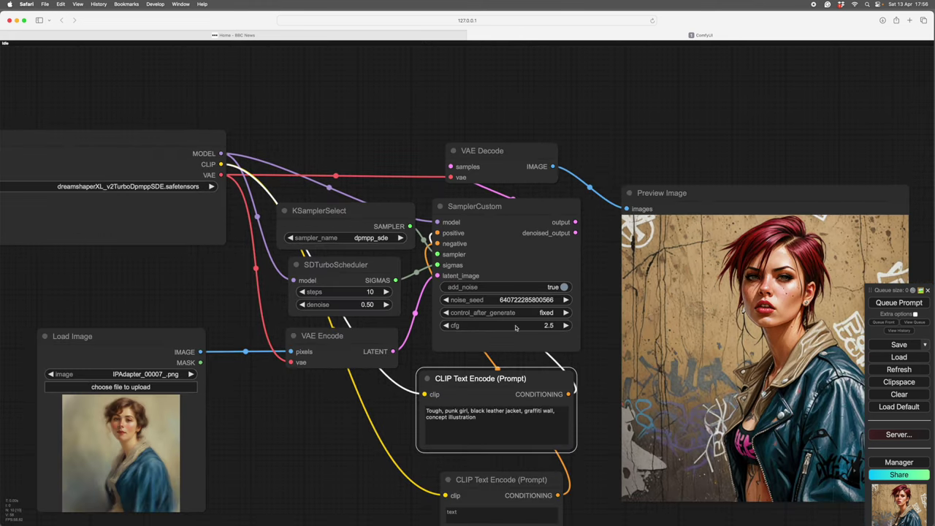
pyautogui.scroll(5, 575, 328)
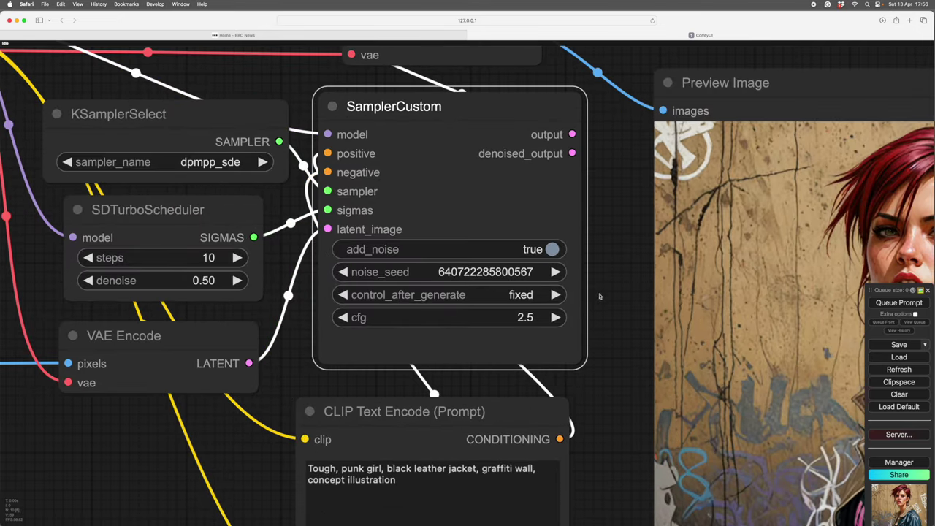
pyautogui.scroll(-6, 600, 297)
pyautogui.moveTo(611, 293); pyautogui.dragTo(584, 266)
pyautogui.hotkey('ctrl', 'Return')
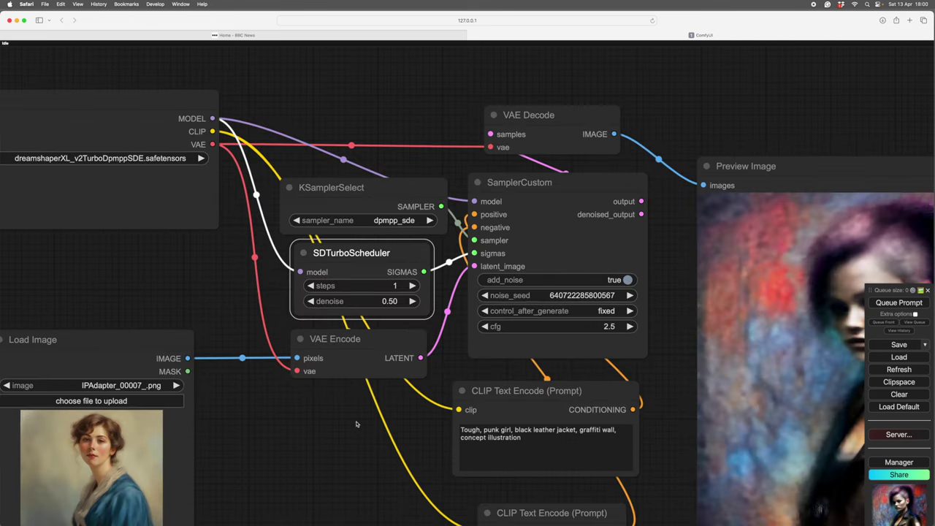
# Step: Try SDTurboScheduler steps of 10, then 5, then back down to 1
pyautogui.scroll(3, 365, 406)
pyautogui.scroll(2, 365, 406)
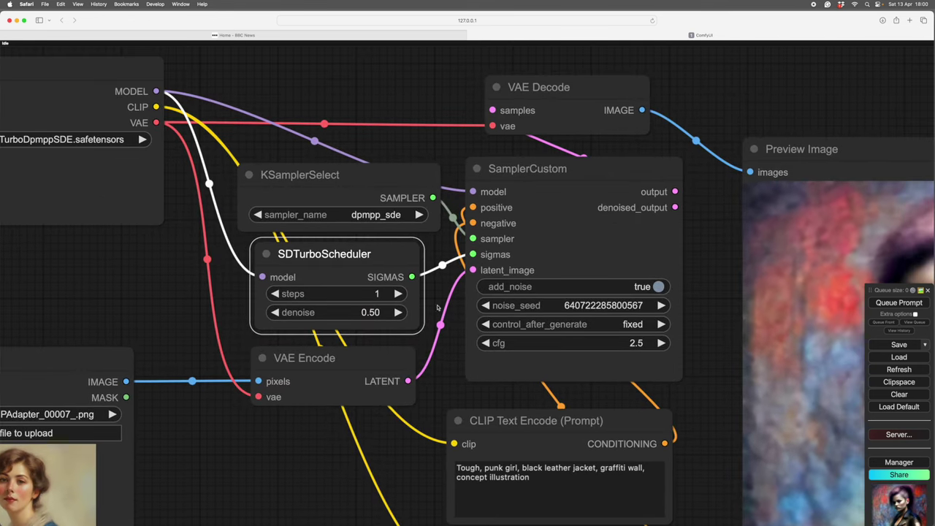
pyautogui.doubleClick(399, 294)
pyautogui.tripleClick(398, 294)
pyautogui.doubleClick(398, 294)
pyautogui.doubleClick(398, 294)
pyautogui.doubleClick(276, 294)
pyautogui.tripleClick(276, 294)
pyautogui.doubleClick(275, 294)
pyautogui.click(275, 294)
pyautogui.click(275, 294)
# Step: Set the scheduler steps to 3 for a crisp red-haired punk girl
pyautogui.scroll(-4, 550, 324)
pyautogui.hscroll(5, 549, 324)
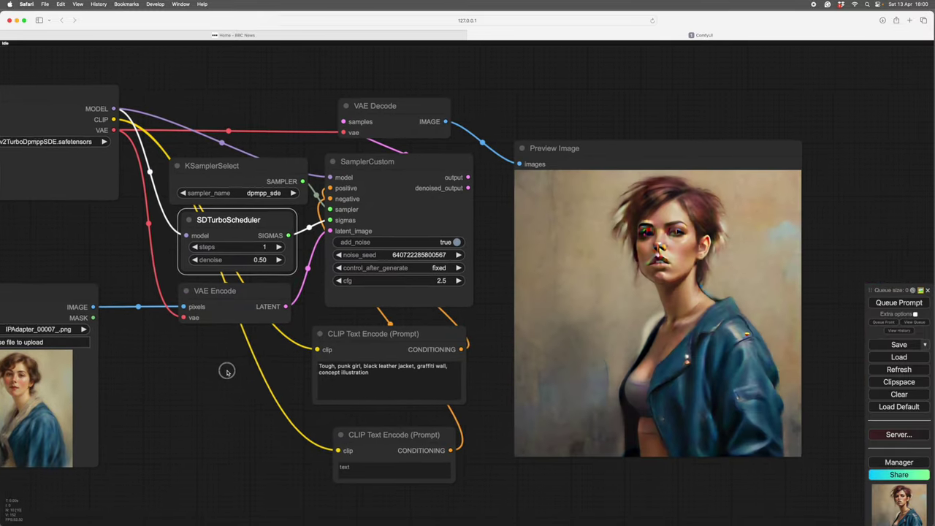
pyautogui.scroll(5, 497, 397)
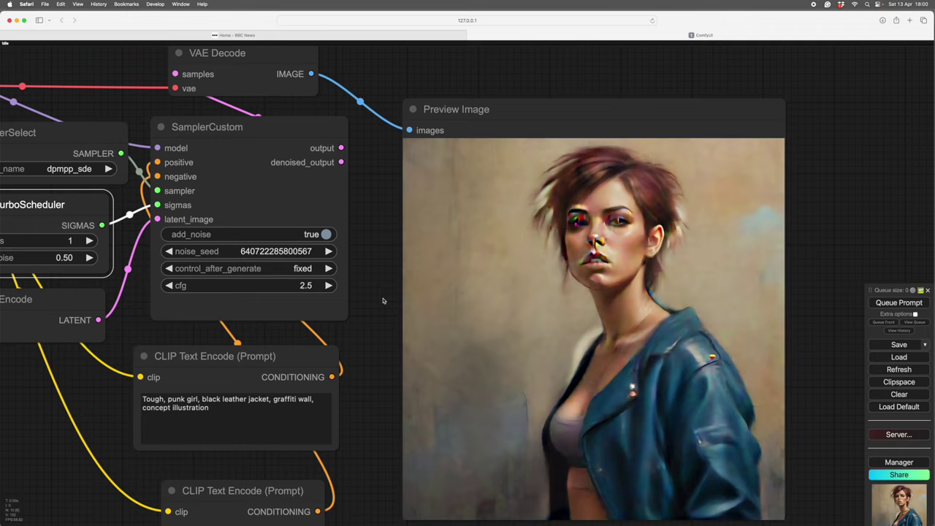
pyautogui.scroll(-3, 379, 308)
pyautogui.hscroll(-5, 367, 328)
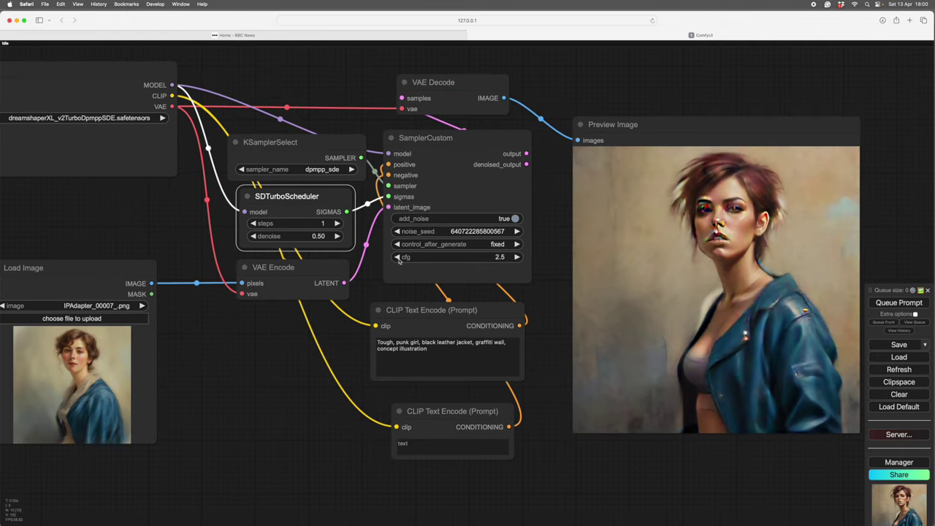
pyautogui.click(336, 223)
pyautogui.click(336, 223)
# Step: Raise the SDTurboScheduler steps from 3 to 5
pyautogui.moveTo(549, 273); pyautogui.dragTo(438, 298)
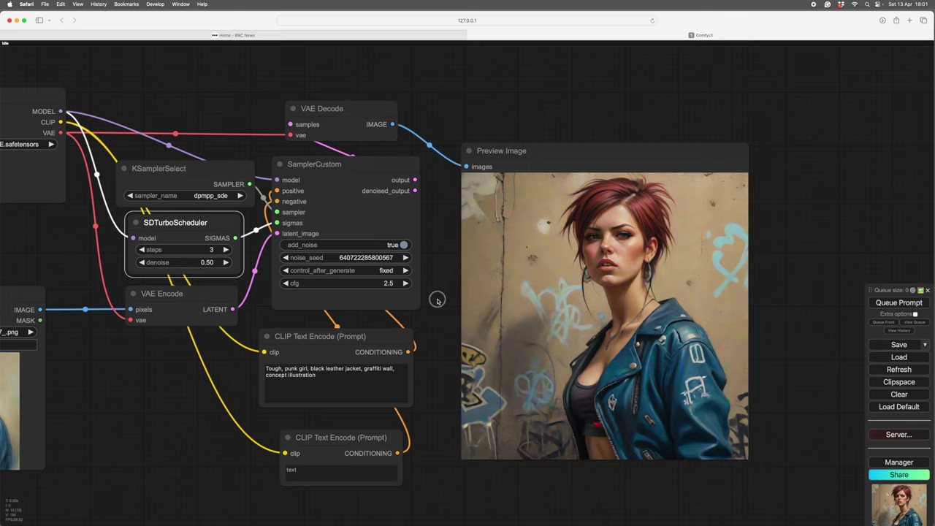
pyautogui.scroll(4, 438, 302)
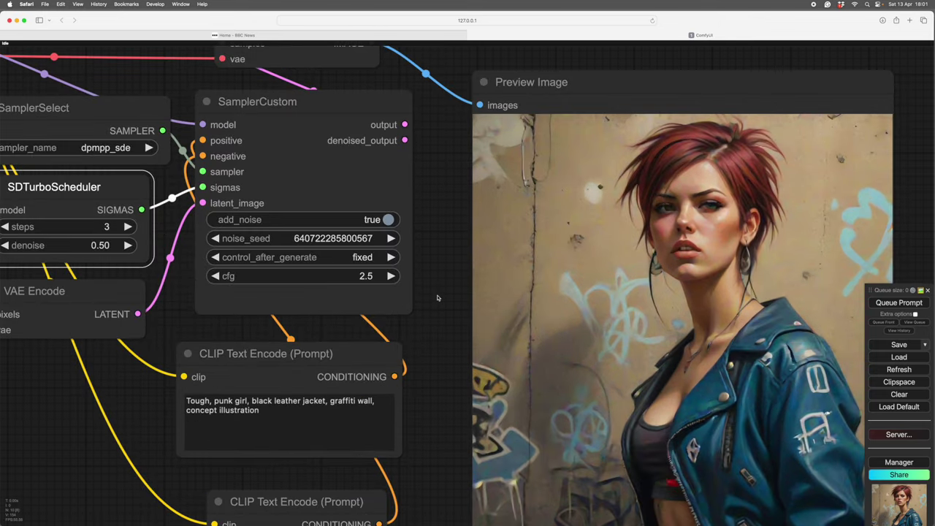
pyautogui.scroll(-2, 438, 297)
pyautogui.scroll(-1, 431, 298)
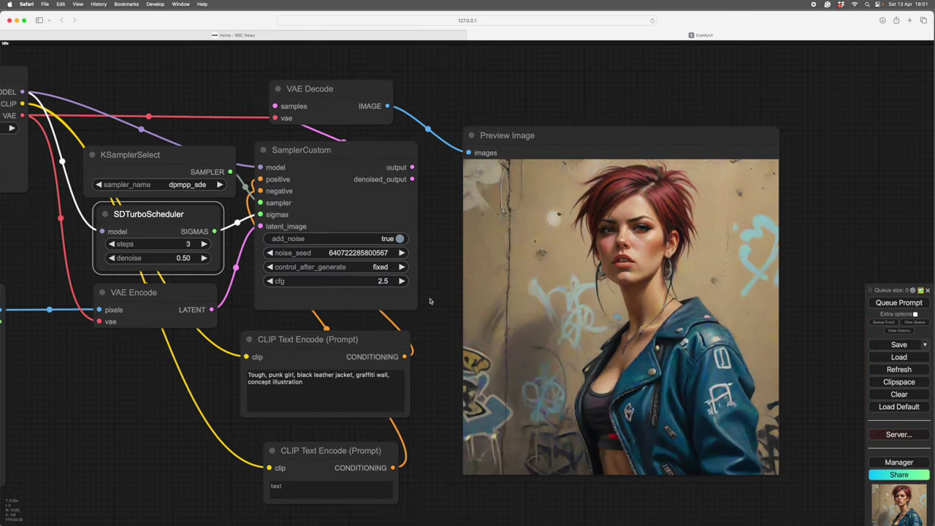
pyautogui.moveTo(430, 299); pyautogui.dragTo(455, 288)
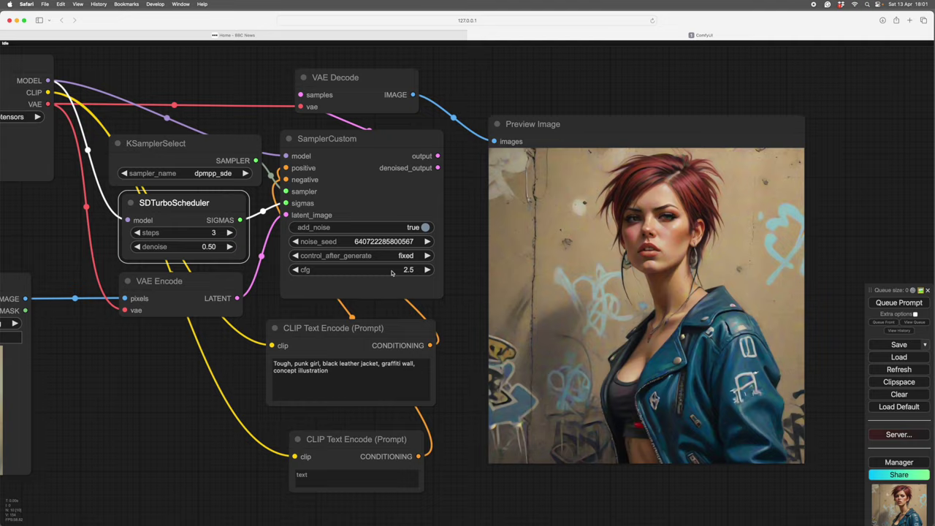
pyautogui.moveTo(268, 276); pyautogui.dragTo(306, 255)
pyautogui.click(267, 211)
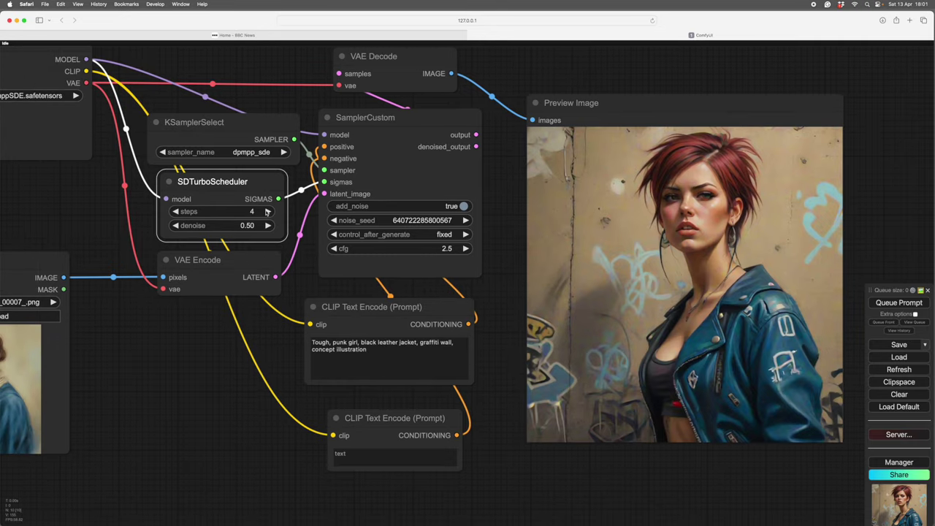
pyautogui.click(268, 211)
# Step: Queue the prompt with 5 steps
pyautogui.moveTo(508, 215); pyautogui.dragTo(467, 215)
pyautogui.moveTo(850, 252); pyautogui.dragTo(816, 251)
pyautogui.click(896, 304)
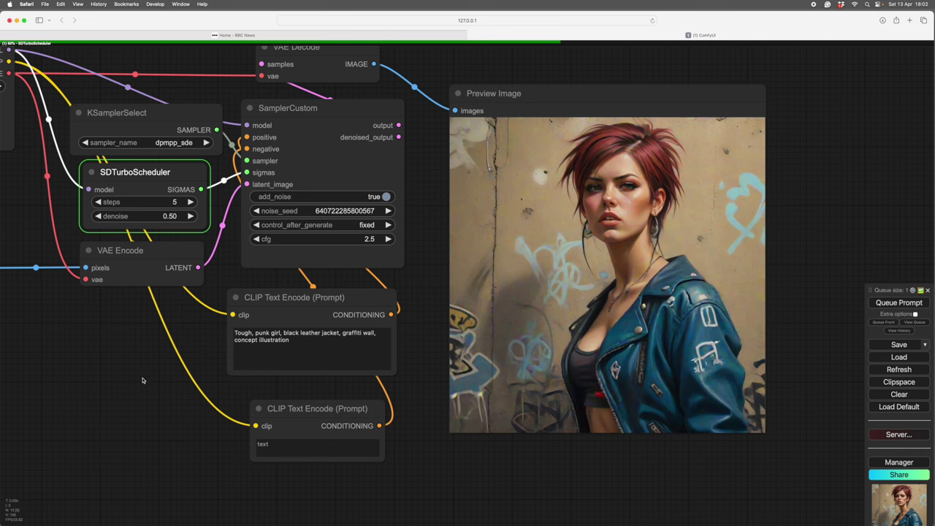
# Step: Inspect the result: a detailed red-haired punk girl in a blue leather jacket
pyautogui.moveTo(802, 259); pyautogui.dragTo(740, 354)
pyautogui.scroll(5, 691, 354)
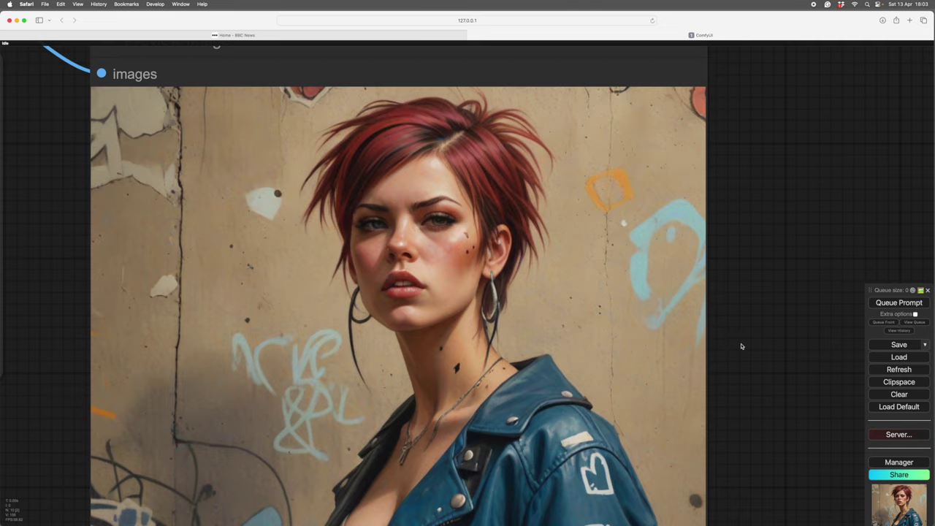
pyautogui.scroll(-4, 747, 345)
pyautogui.scroll(-2, 747, 345)
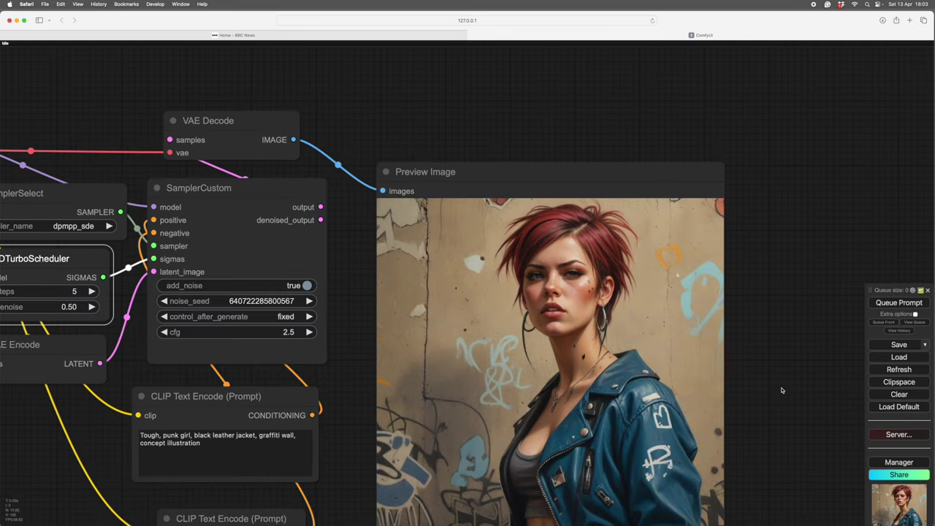
pyautogui.moveTo(68, 438); pyautogui.dragTo(136, 419)
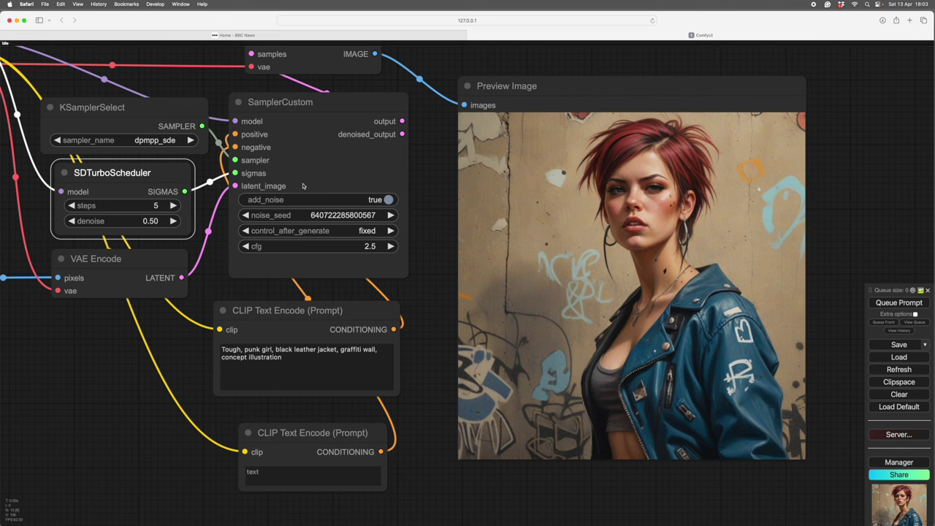
pyautogui.moveTo(214, 282); pyautogui.dragTo(194, 267)
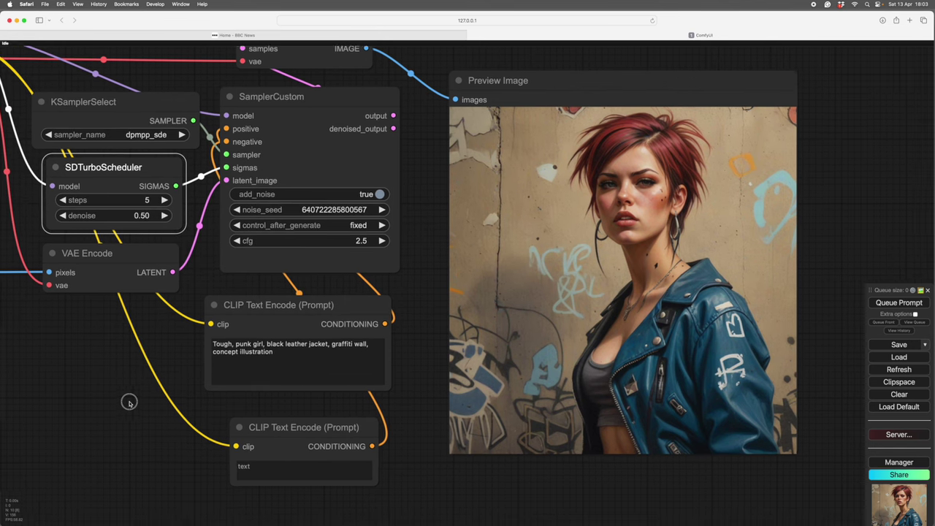
pyautogui.moveTo(129, 402); pyautogui.dragTo(319, 395)
pyautogui.scroll(-1, 157, 401)
pyautogui.scroll(1, 324, 397)
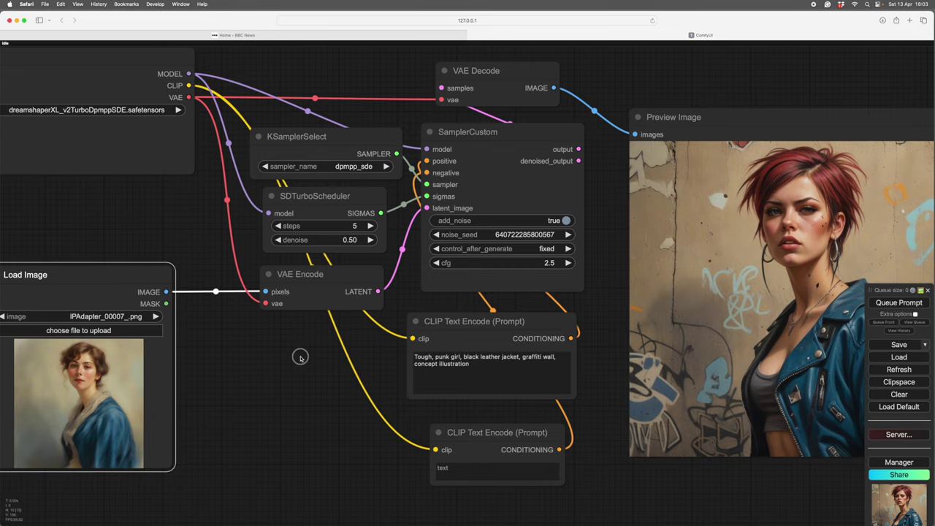
# Step: Raise the SDTurboScheduler to 8 steps and the denoise to 0.75
pyautogui.moveTo(300, 356); pyautogui.dragTo(288, 378)
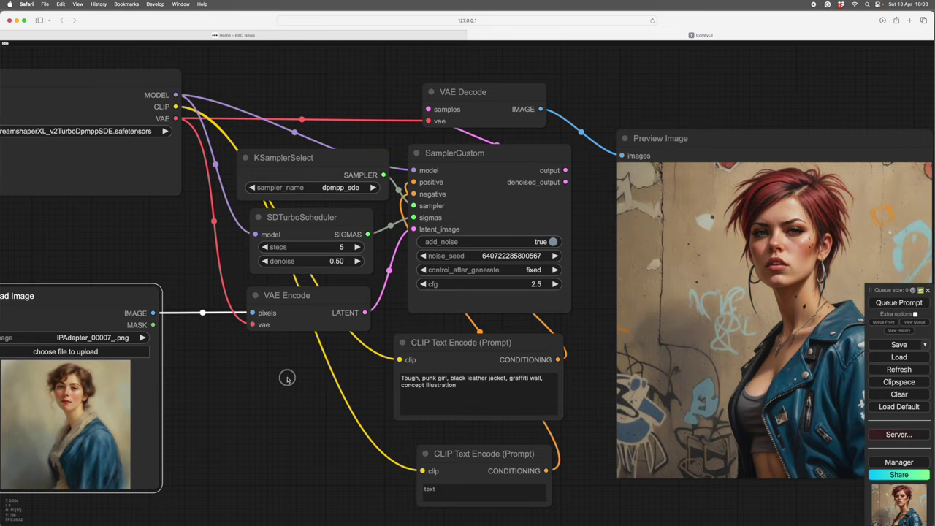
pyautogui.click(356, 247)
pyautogui.click(356, 247)
pyautogui.click(356, 247)
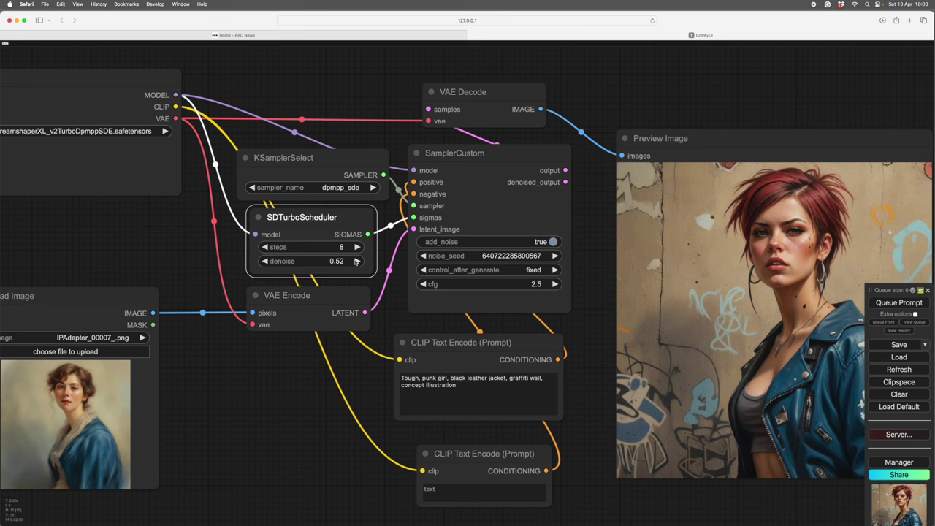
pyautogui.click(356, 261)
# Step: Pan and zoom around the workflow to inspect the punkier leather-jacket preview
pyautogui.scroll(-5, 307, 329)
pyautogui.hscroll(-5, 307, 328)
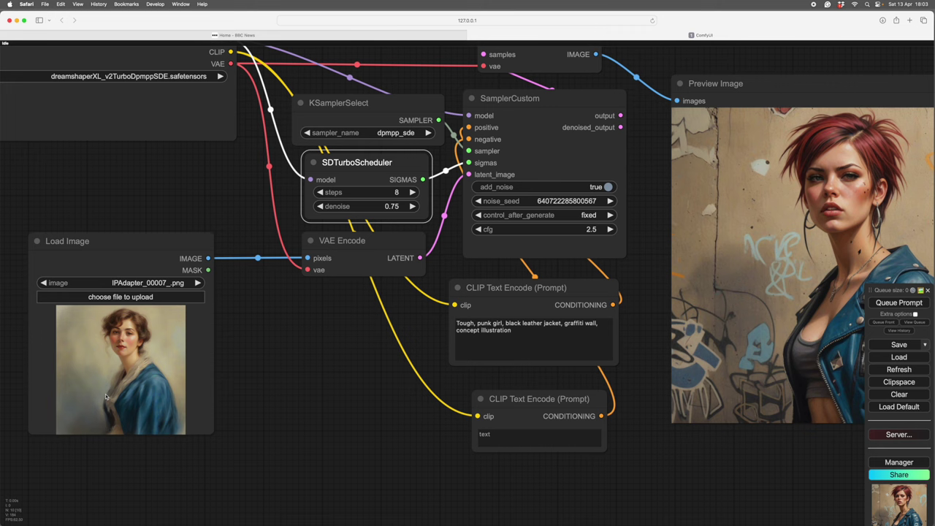
pyautogui.hscroll(1, 357, 296)
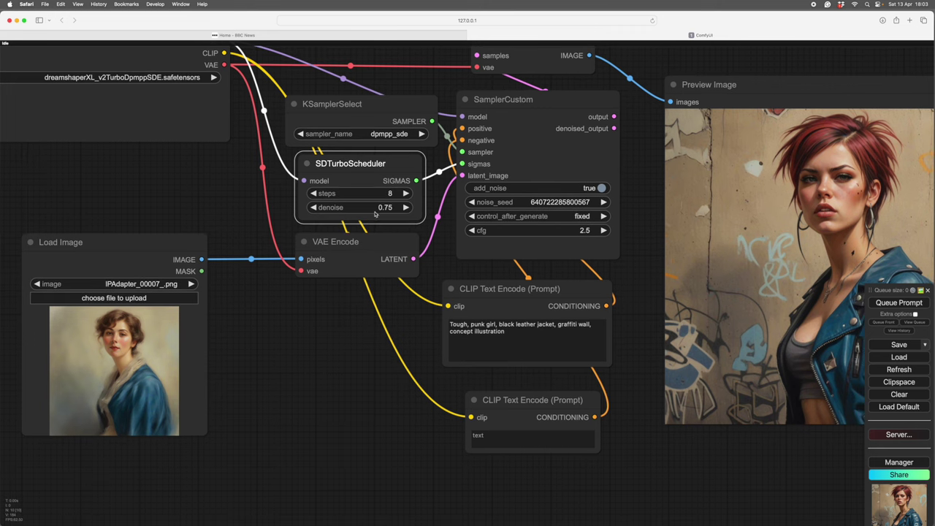
pyautogui.hscroll(1, 314, 351)
pyautogui.scroll(2, 149, 444)
pyautogui.scroll(-2, 142, 355)
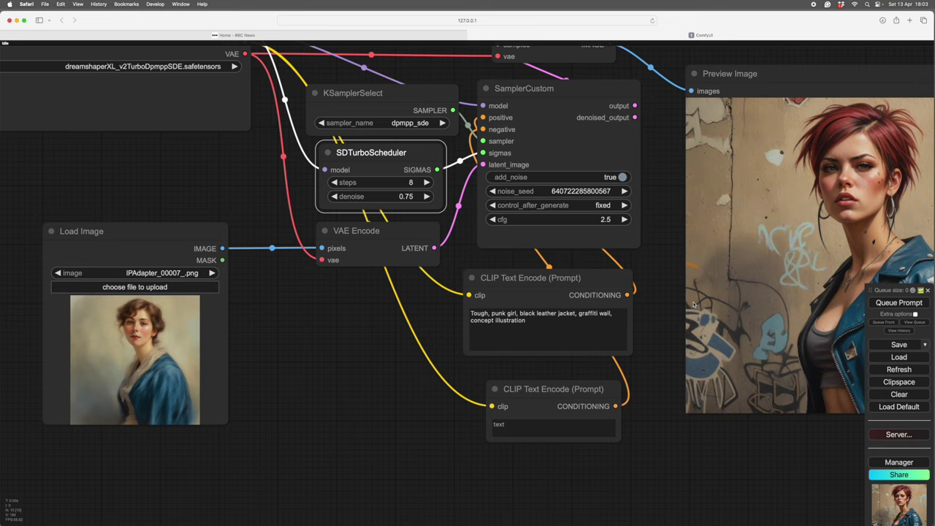
pyautogui.scroll(3, 365, 410)
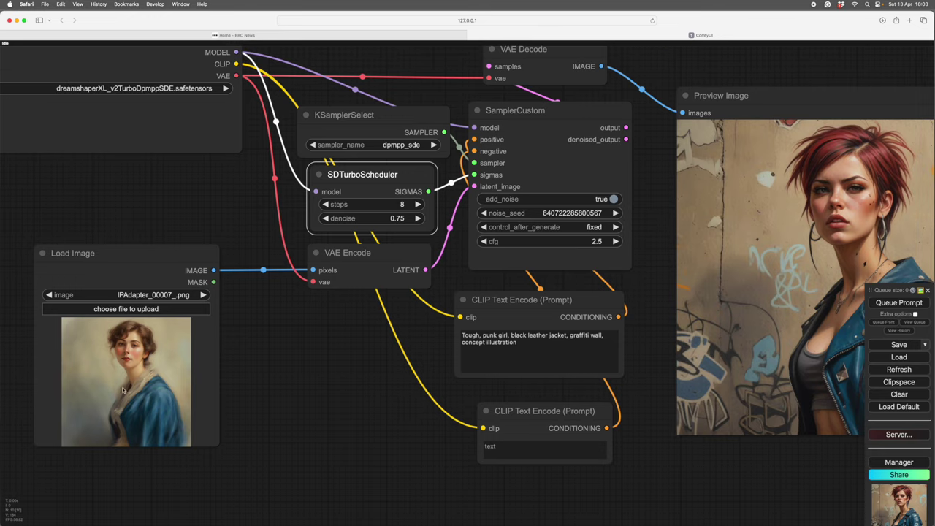
pyautogui.scroll(-2, 285, 391)
pyautogui.hscroll(-2, 285, 391)
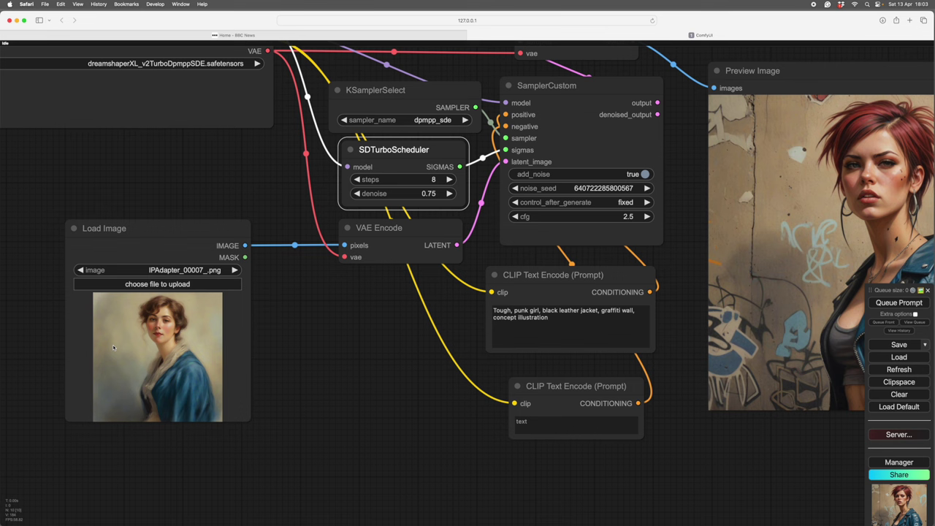
pyautogui.hscroll(5, 324, 433)
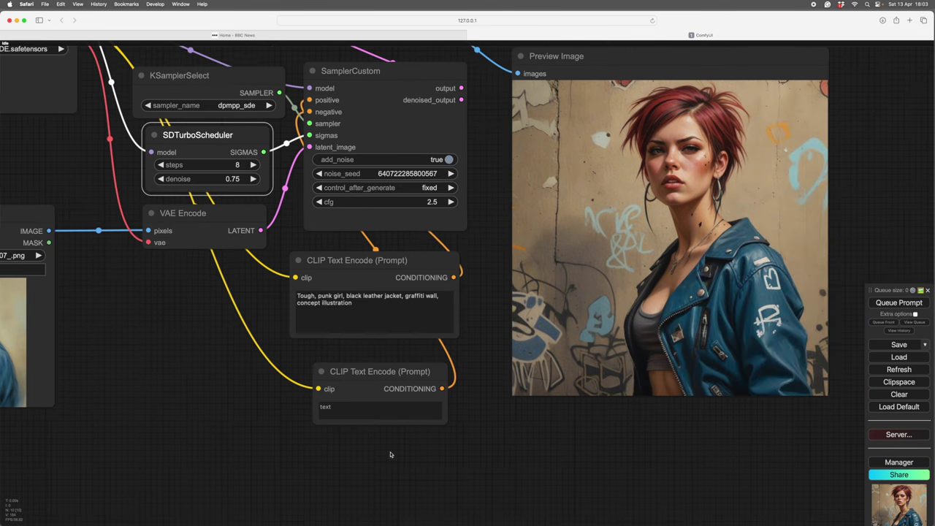
pyautogui.hscroll(-4, 519, 462)
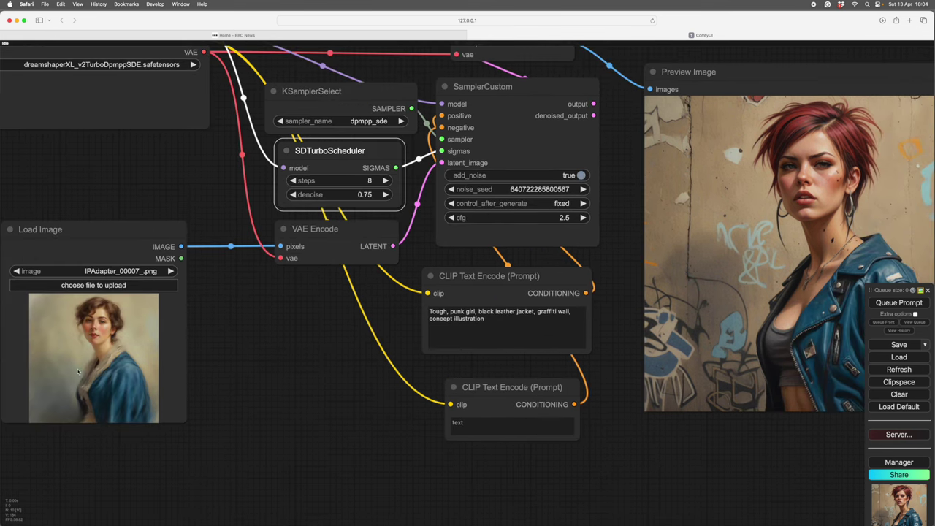
pyautogui.hscroll(-2, 271, 397)
pyautogui.hscroll(5, 309, 397)
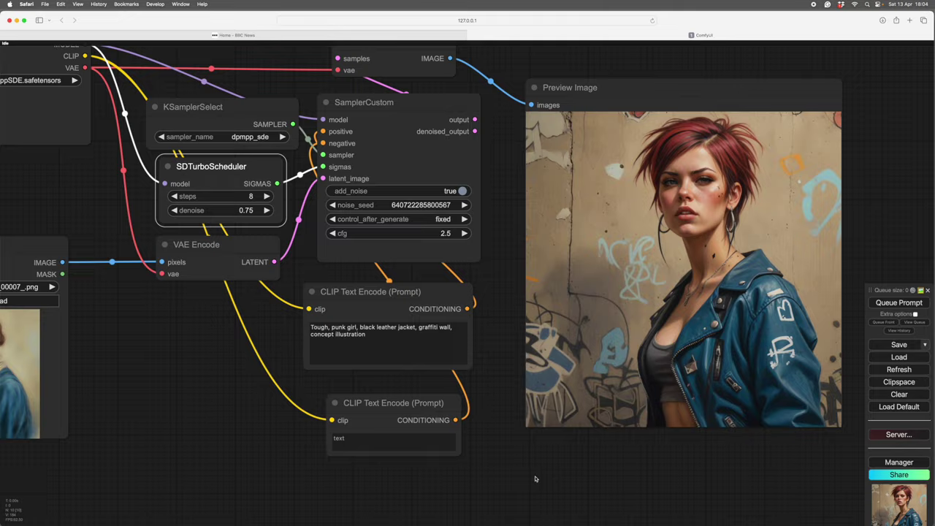
pyautogui.scroll(-3, 536, 478)
pyautogui.hscroll(-2, 580, 475)
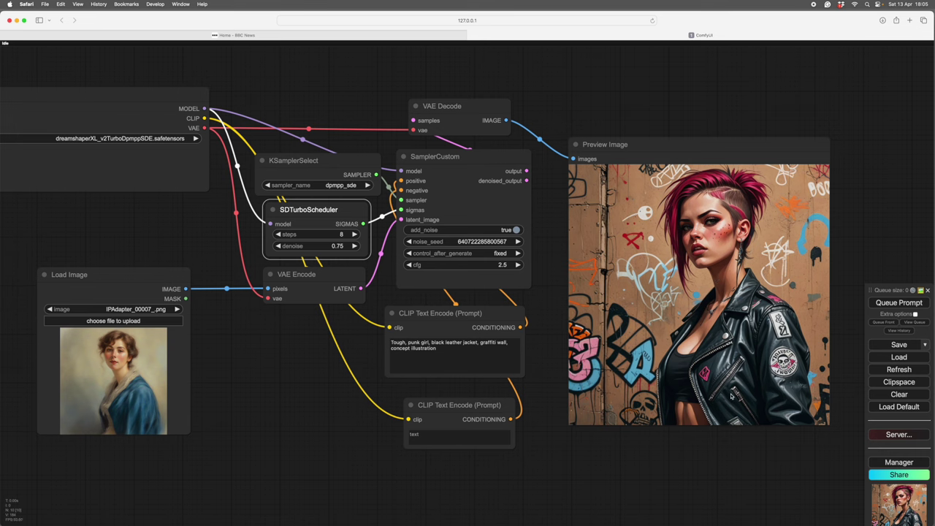
pyautogui.scroll(-2, 274, 372)
pyautogui.moveTo(274, 372); pyautogui.dragTo(342, 352)
pyautogui.scroll(2, 327, 357)
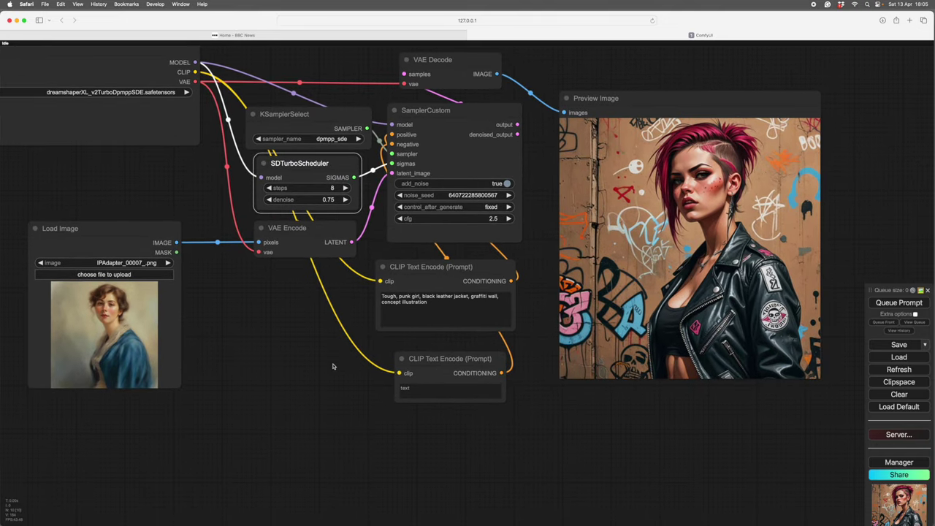
pyautogui.scroll(3, 332, 366)
# Step: Set the scheduler's denoise back to 0.5
pyautogui.click(460, 356)
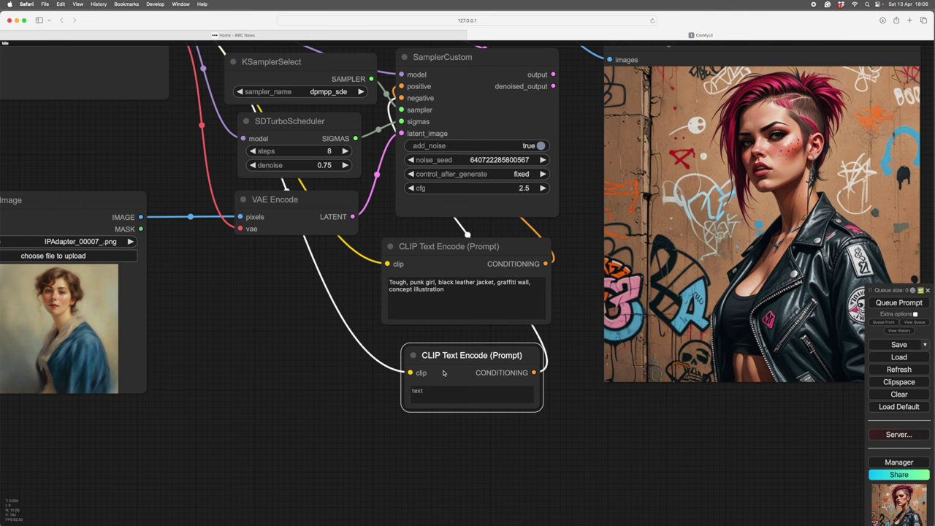
pyautogui.moveTo(270, 336); pyautogui.dragTo(317, 417)
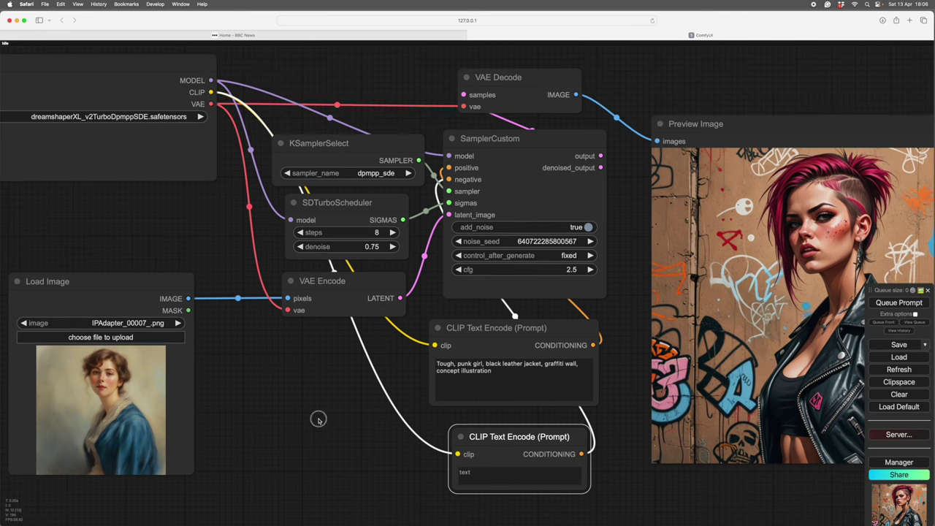
pyautogui.click(372, 247)
pyautogui.moveTo(398, 245); pyautogui.dragTo(384, 249)
pyautogui.write('5')
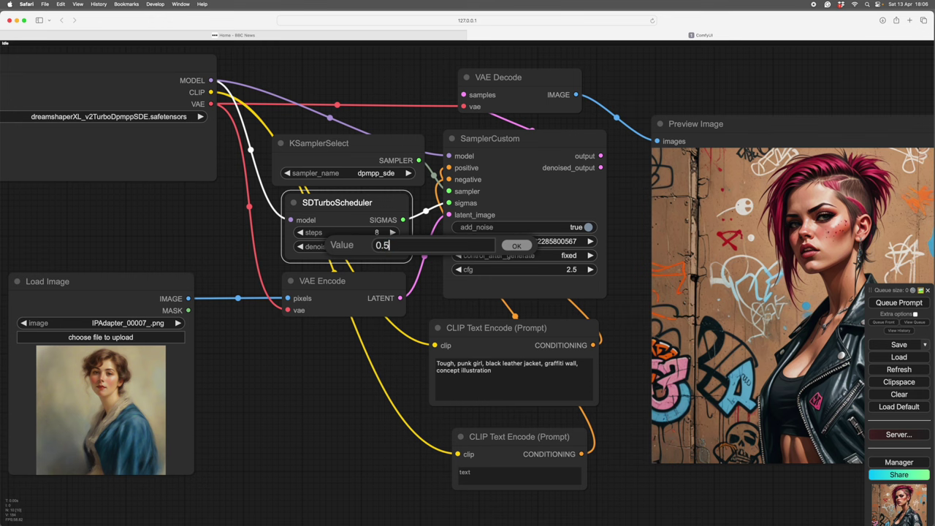
pyautogui.press('Return')
pyautogui.scroll(-3, 358, 383)
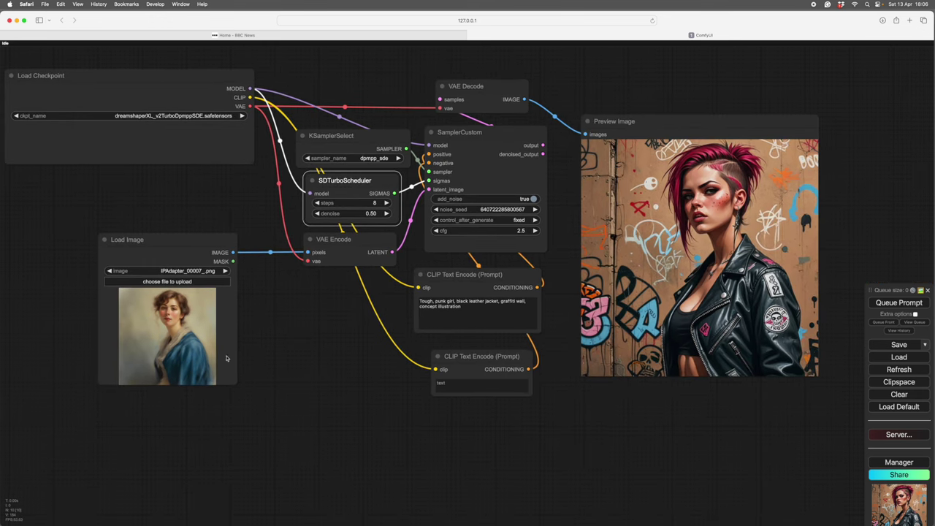
pyautogui.scroll(2, 326, 391)
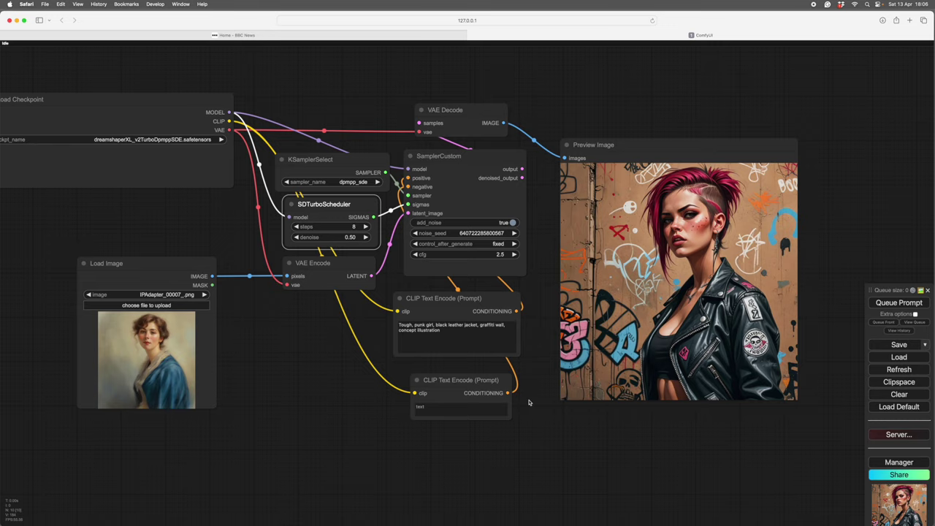
pyautogui.scroll(3, 438, 408)
# Step: Enter 'blue' as the negative prompt and regenerate the portrait
pyautogui.click(427, 407)
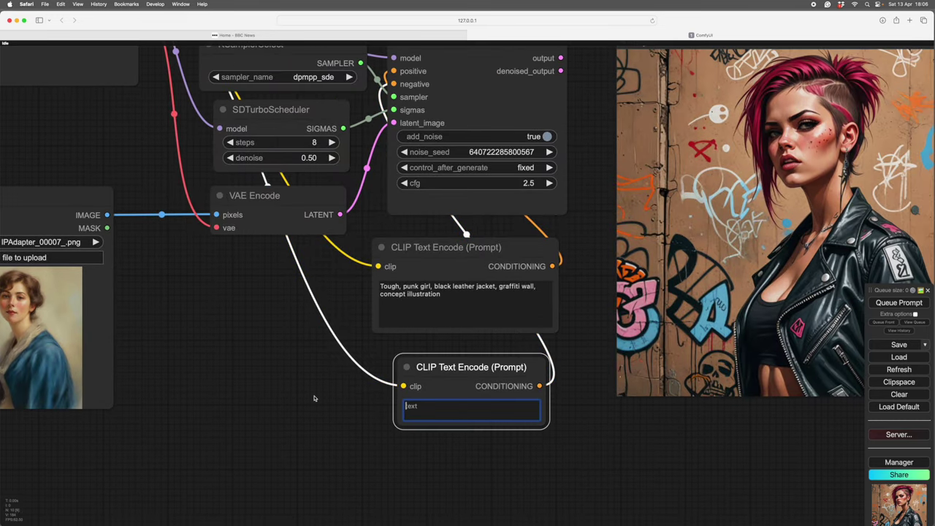
pyautogui.write('blue')
pyautogui.hotkey('ctrl', 'Return')
pyautogui.scroll(-5, 694, 431)
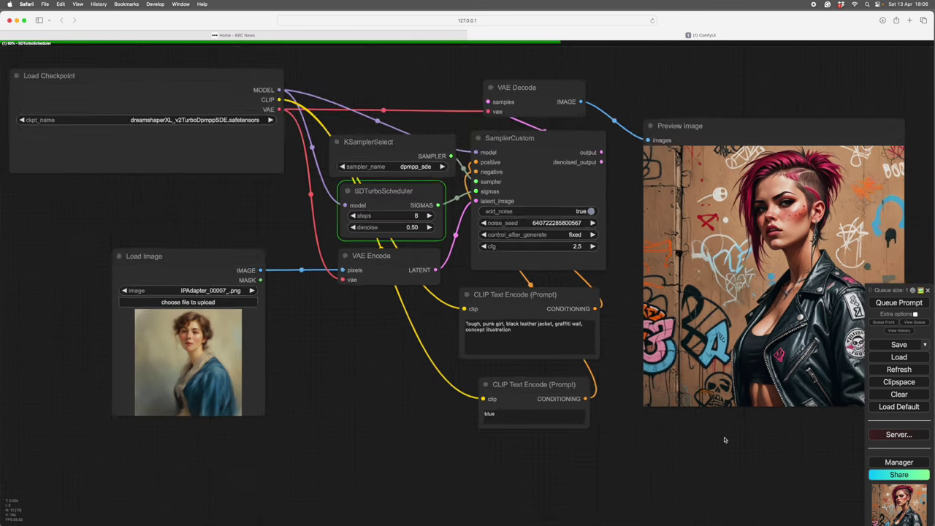
pyautogui.scroll(3, 660, 425)
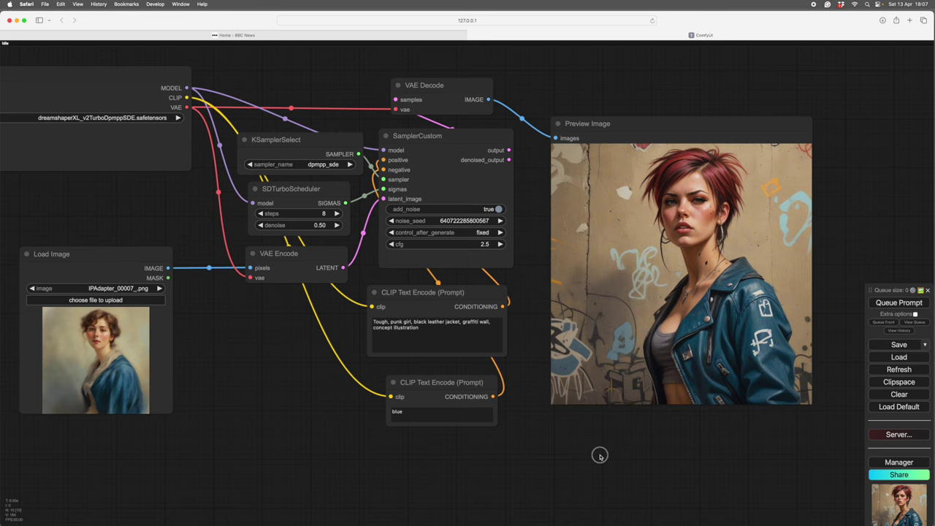
# Step: Adjust the SDTurboScheduler denoise to settle on 0.55
pyautogui.moveTo(600, 455); pyautogui.dragTo(609, 451)
pyautogui.click(344, 220)
pyautogui.click(345, 220)
pyautogui.click(344, 220)
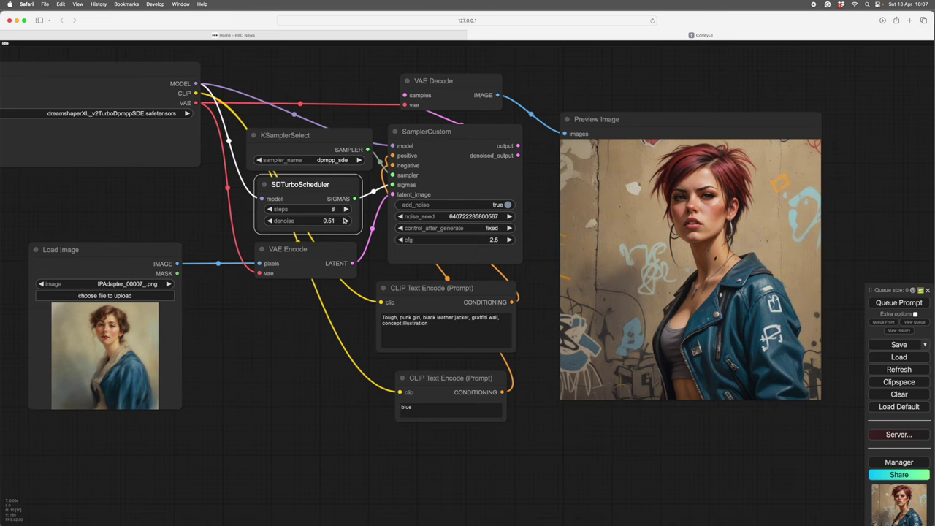
pyautogui.click(344, 220)
pyautogui.click(345, 220)
pyautogui.click(344, 220)
pyautogui.click(270, 221)
# Step: Nudge the negative prompt node into place and review the graph and regenerated preview
pyautogui.moveTo(673, 433); pyautogui.dragTo(647, 432)
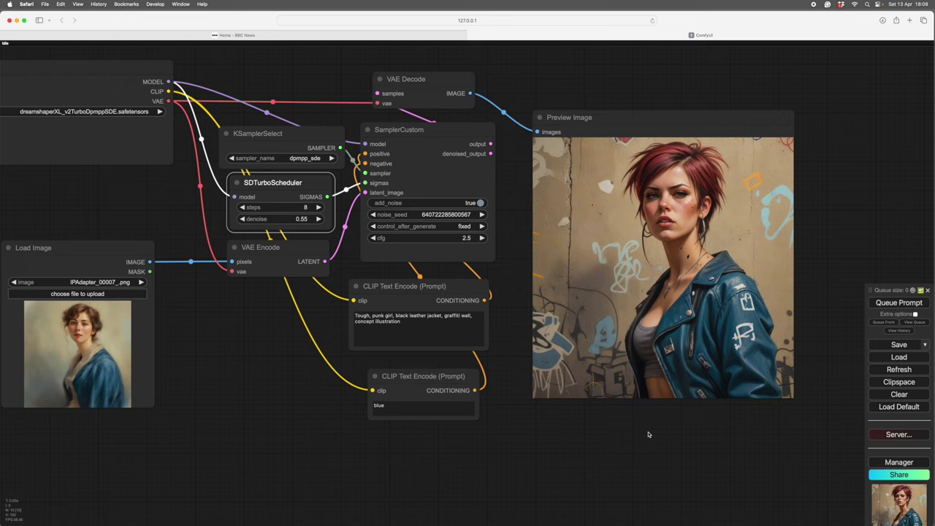
pyautogui.hscroll(-3, 643, 436)
pyautogui.scroll(3, 562, 438)
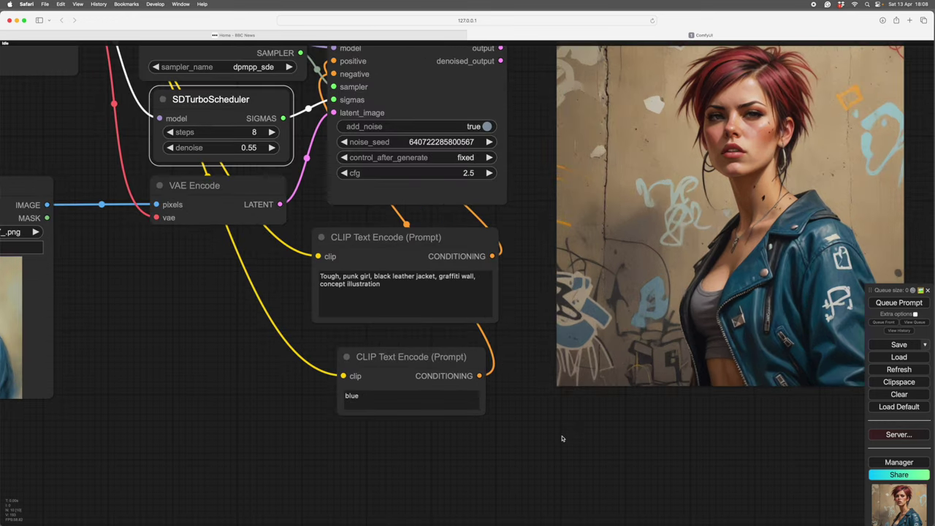
pyautogui.hscroll(-3, 570, 433)
pyautogui.scroll(5, 608, 451)
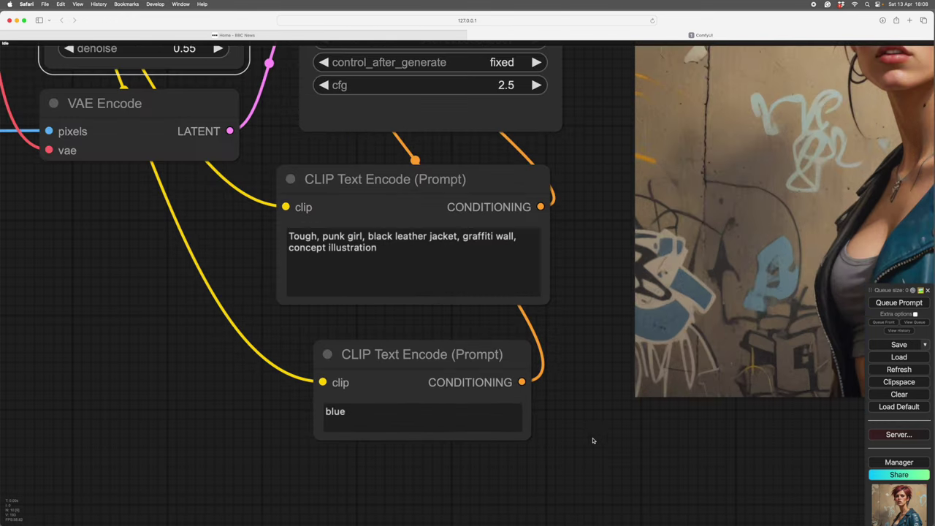
pyautogui.hscroll(-1, 619, 428)
pyautogui.moveTo(491, 372); pyautogui.dragTo(485, 359)
pyautogui.scroll(-1, 620, 396)
pyautogui.scroll(-1, 620, 397)
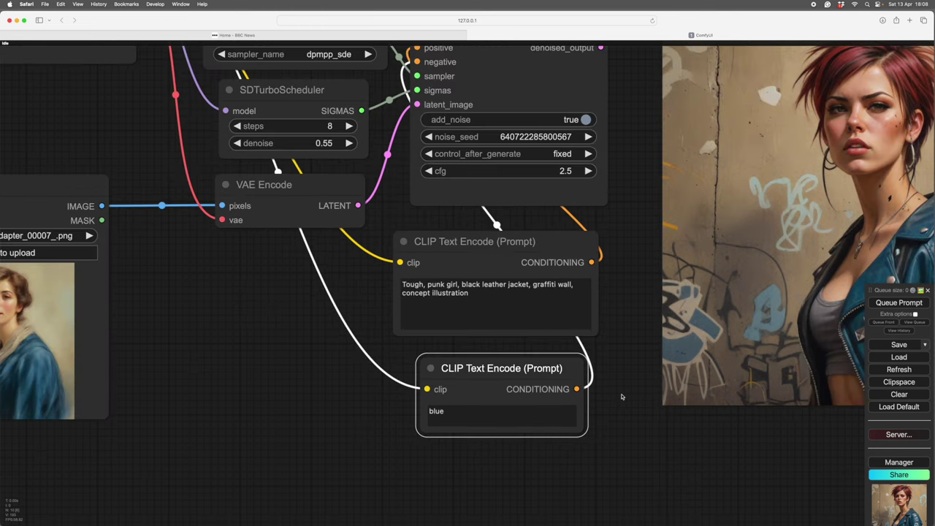
pyautogui.scroll(-1, 628, 407)
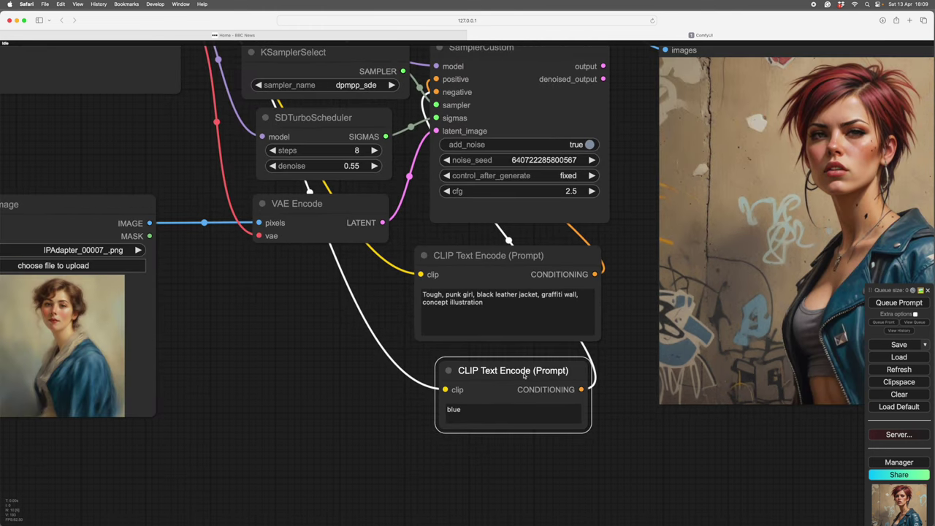
pyautogui.moveTo(523, 375); pyautogui.dragTo(518, 373)
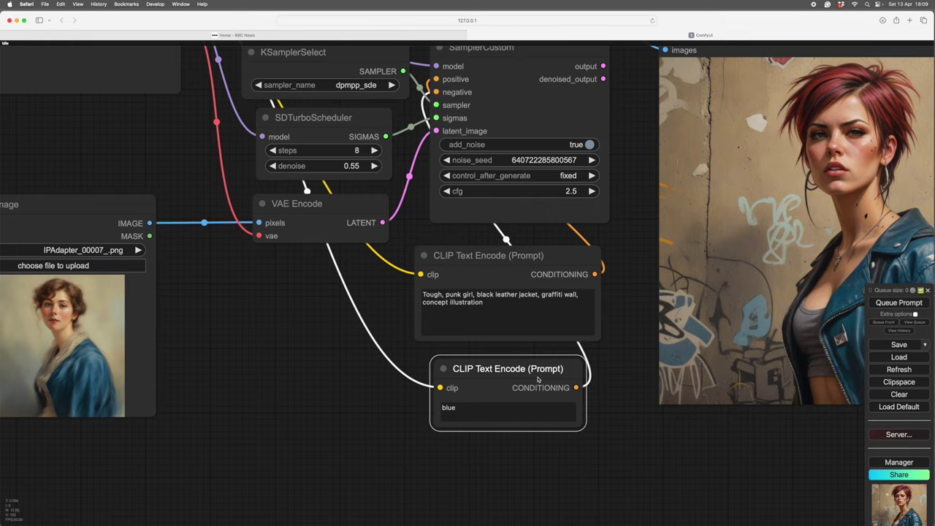
pyautogui.scroll(-2, 626, 409)
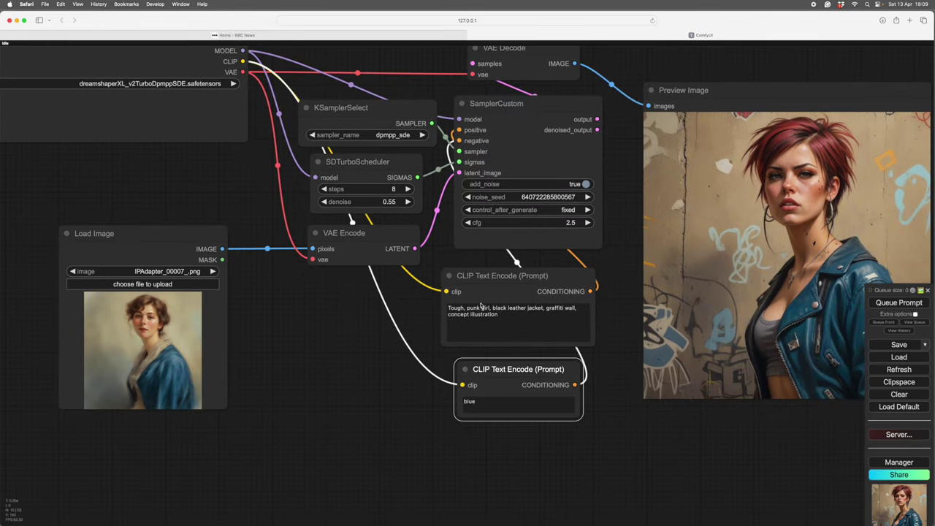
pyautogui.click(522, 276)
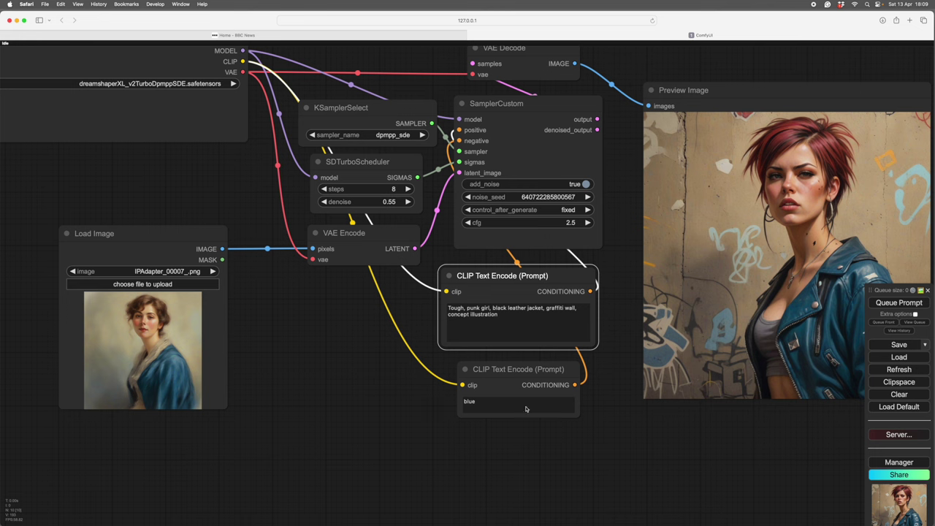
pyautogui.hscroll(5, 591, 417)
pyautogui.scroll(2, 534, 417)
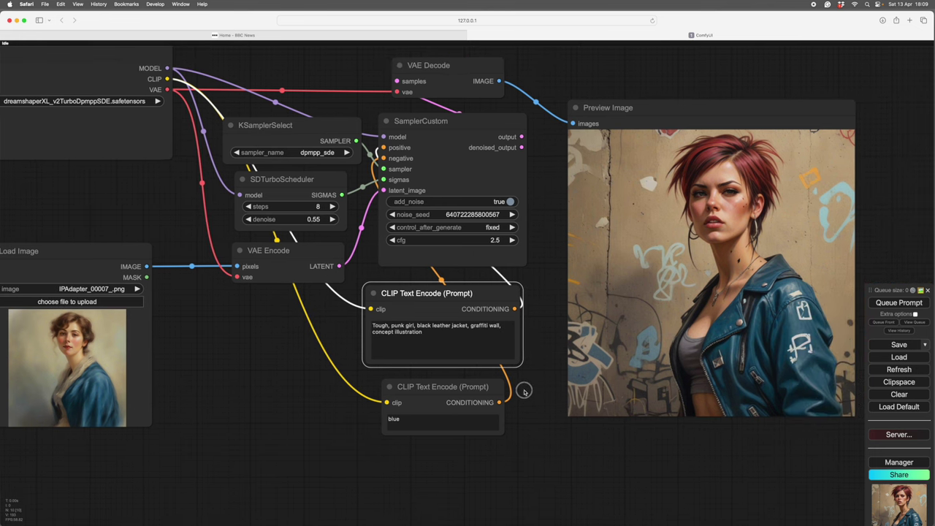
pyautogui.scroll(-2, 358, 403)
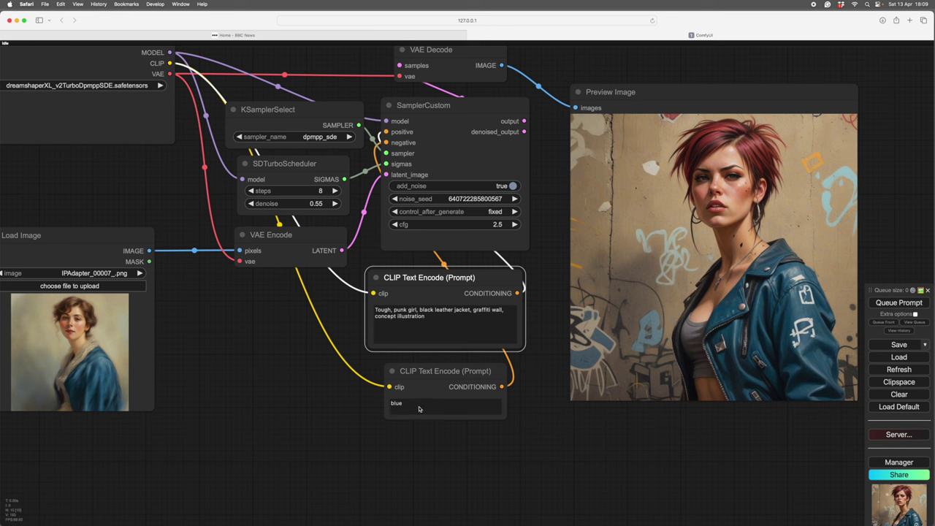
# Step: Append ', red hair' to the 'blue' negative prompt and regenerate for a brown-haired girl
pyautogui.click(421, 409)
pyautogui.write(', red hair')
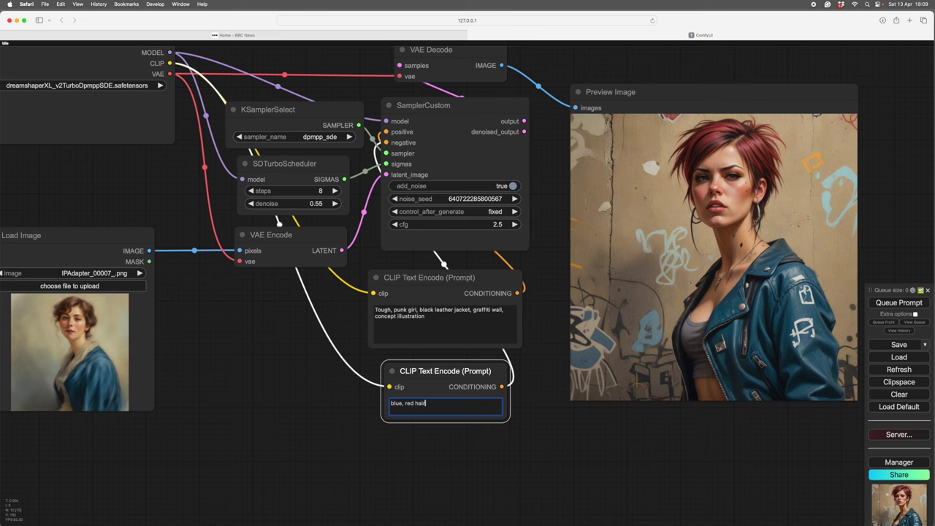
pyautogui.hotkey('ctrl', 'Return')
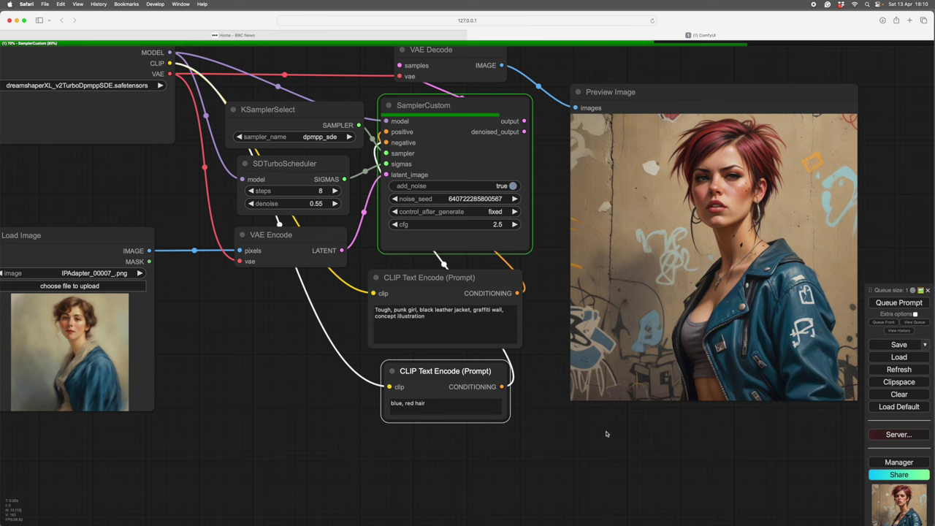
pyautogui.hscroll(5, 605, 434)
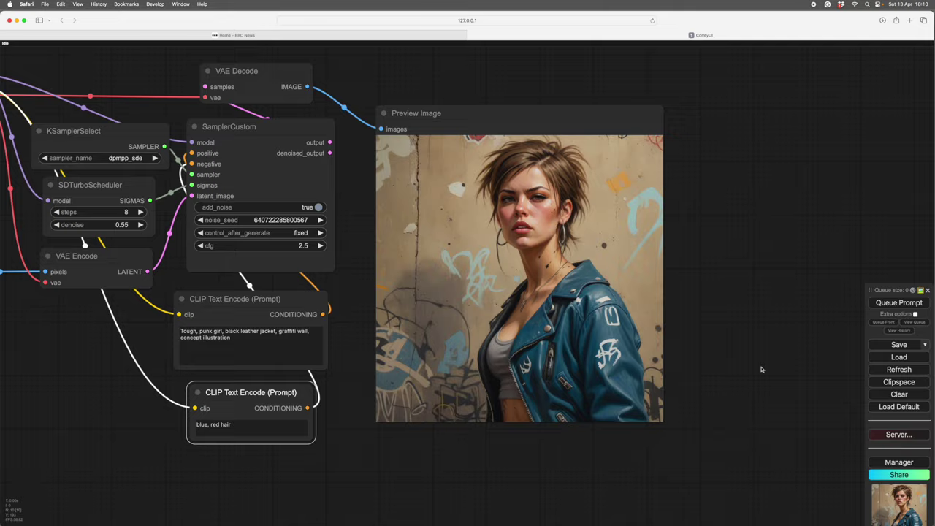
pyautogui.hscroll(-5, 762, 369)
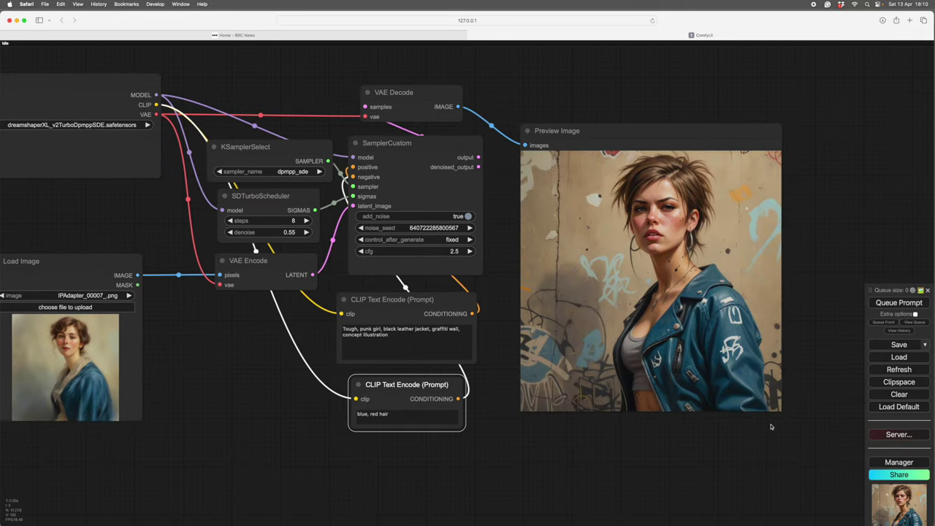
pyautogui.hscroll(-2, 556, 451)
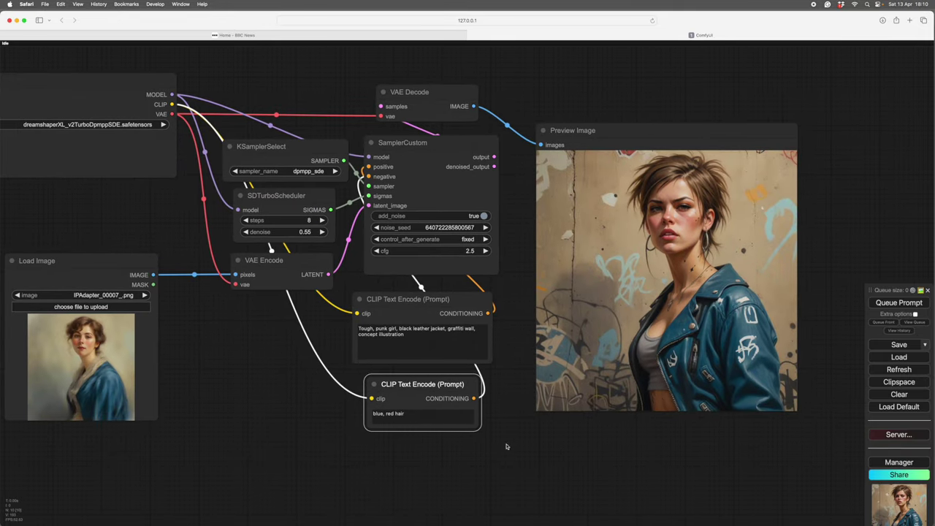
pyautogui.hscroll(2, 543, 457)
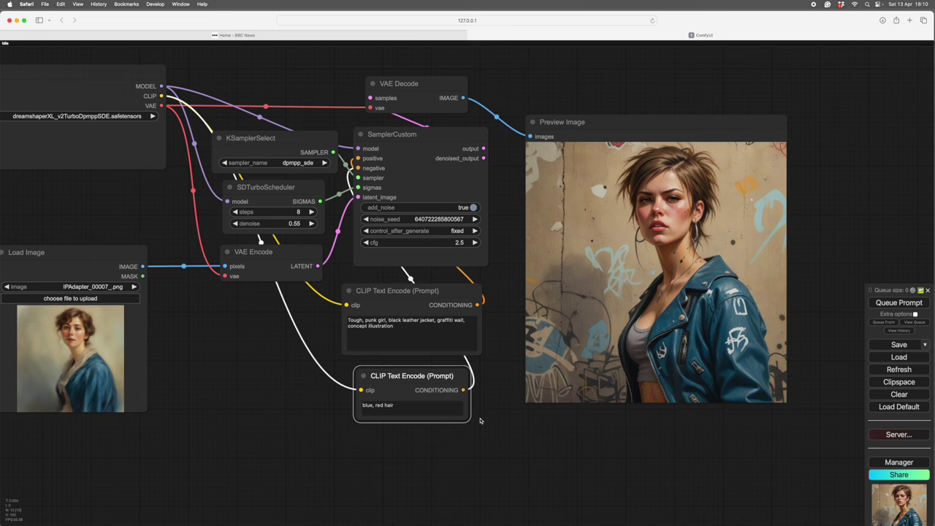
pyautogui.scroll(2, 526, 445)
pyautogui.scroll(2, 530, 445)
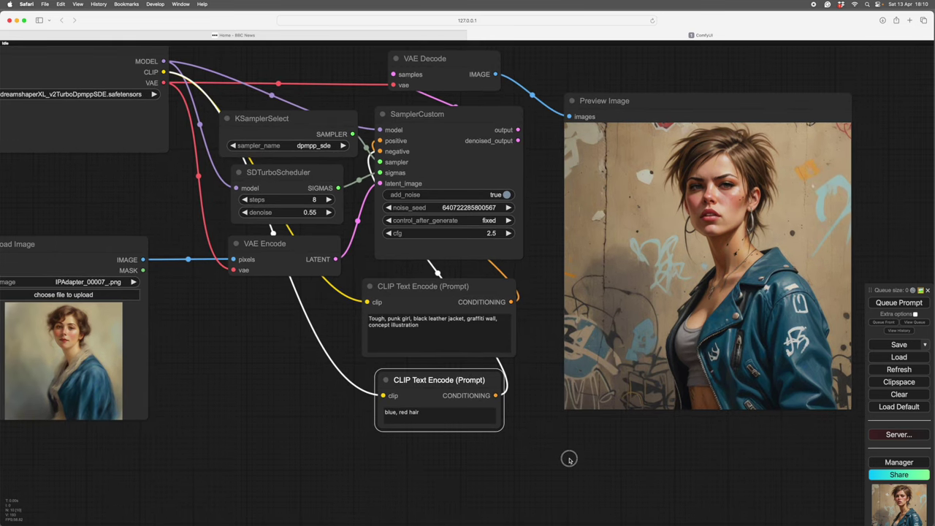
pyautogui.scroll(-2, 539, 440)
pyautogui.scroll(-2, 525, 468)
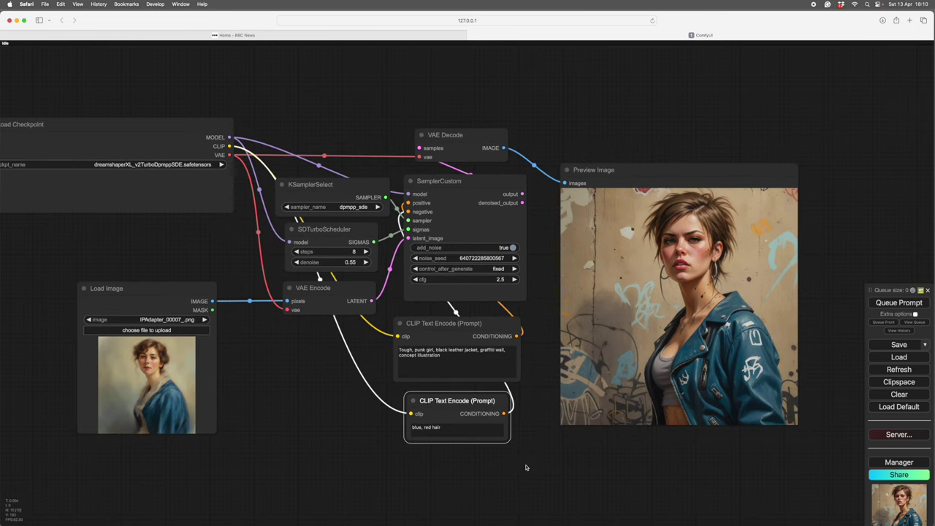
pyautogui.hscroll(-3, 560, 464)
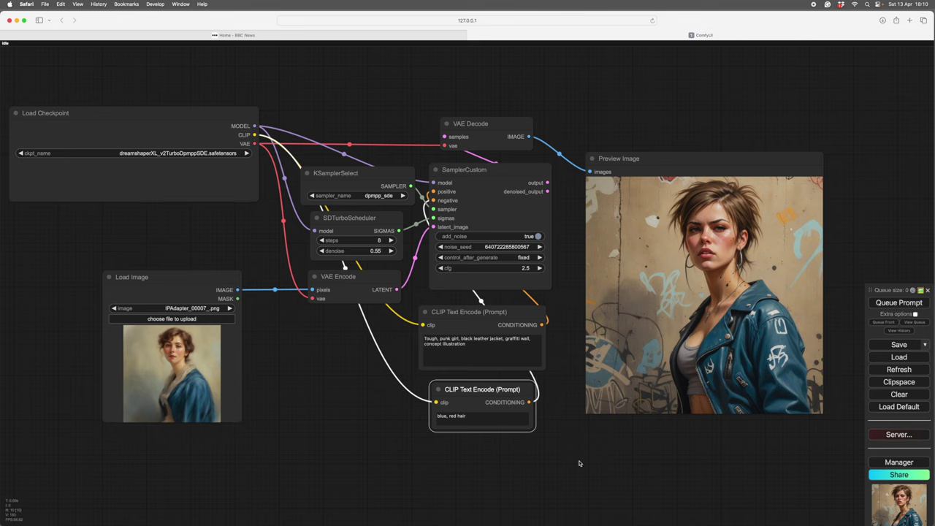
pyautogui.scroll(-1, 580, 463)
pyautogui.scroll(-1, 601, 464)
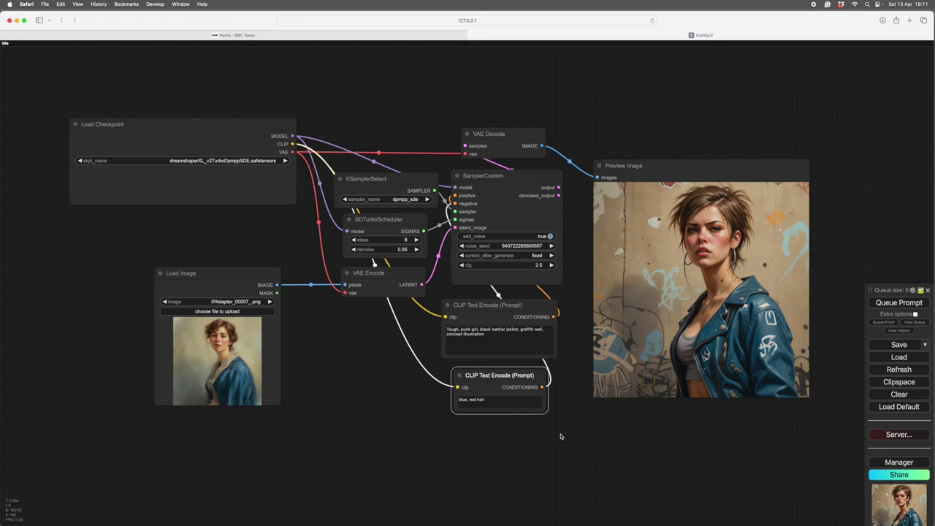
pyautogui.hscroll(2, 691, 429)
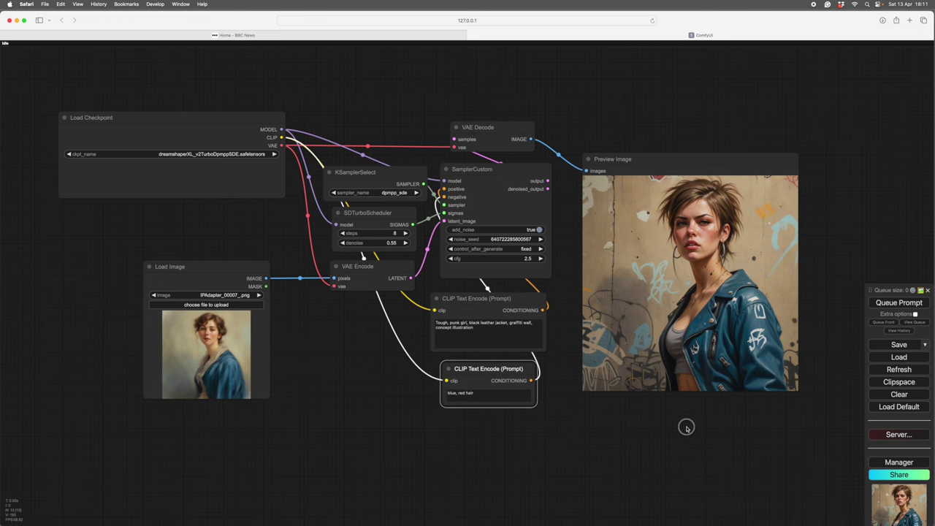